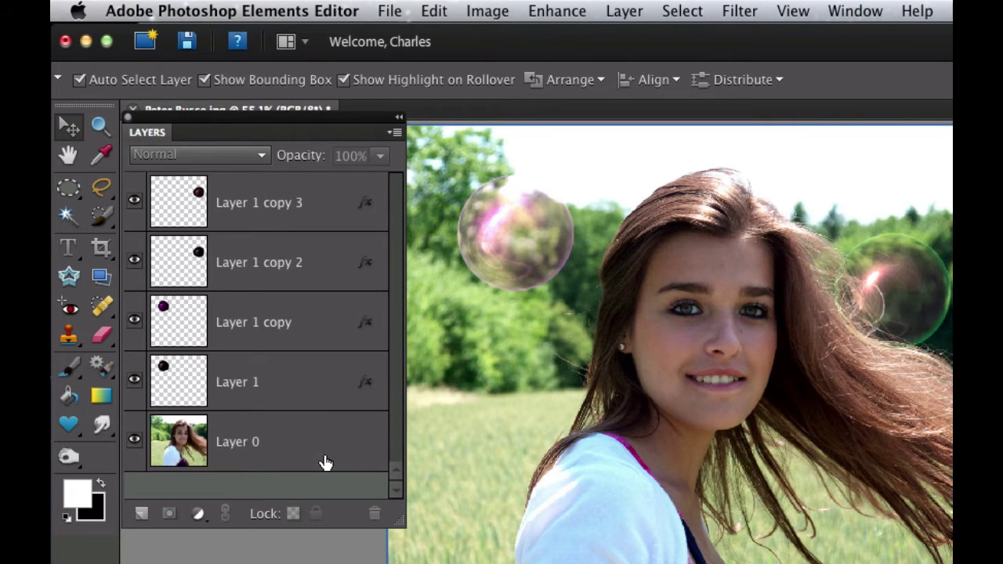
Step: Use Edit > Revert to return the portrait to its lone original Background layer
click(435, 10)
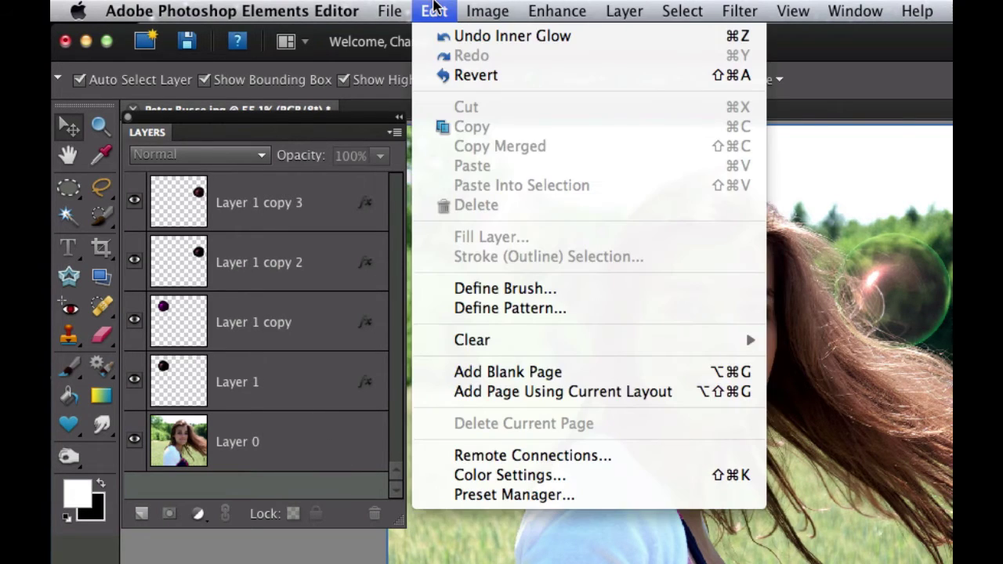
click(454, 75)
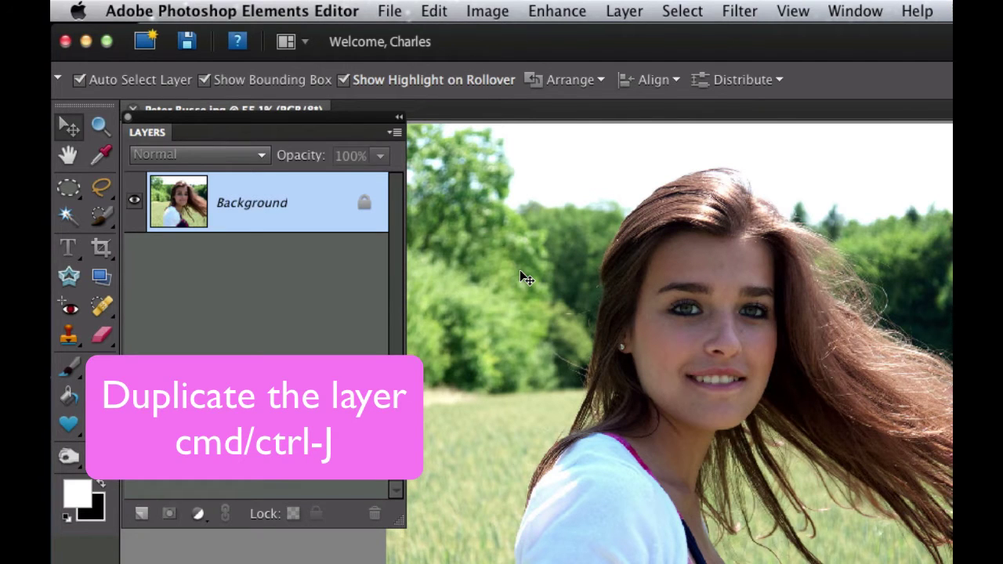
Step: Duplicate the Background as Layer 1, then add a new empty Layer 2 on top
key(cmd+j)
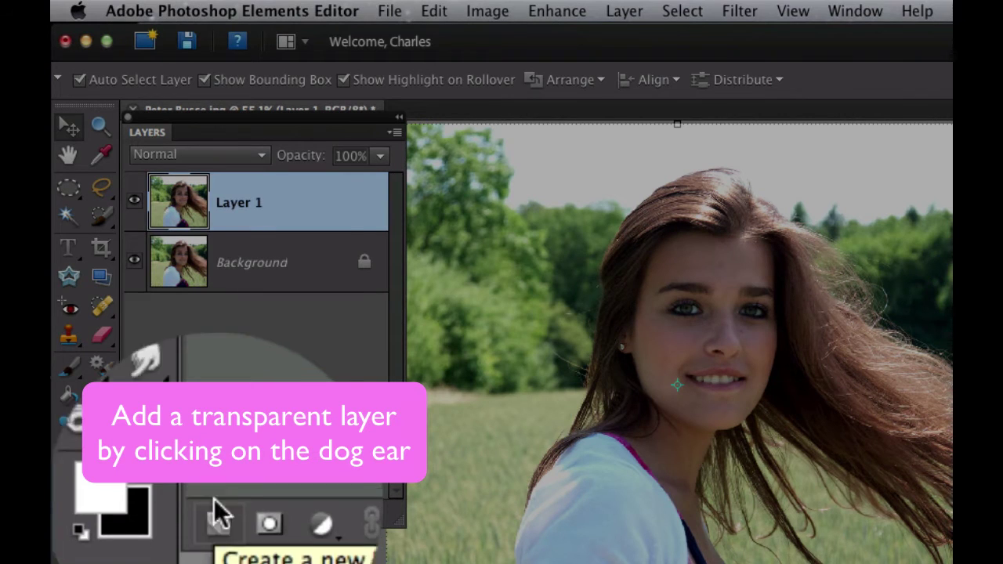
click(217, 517)
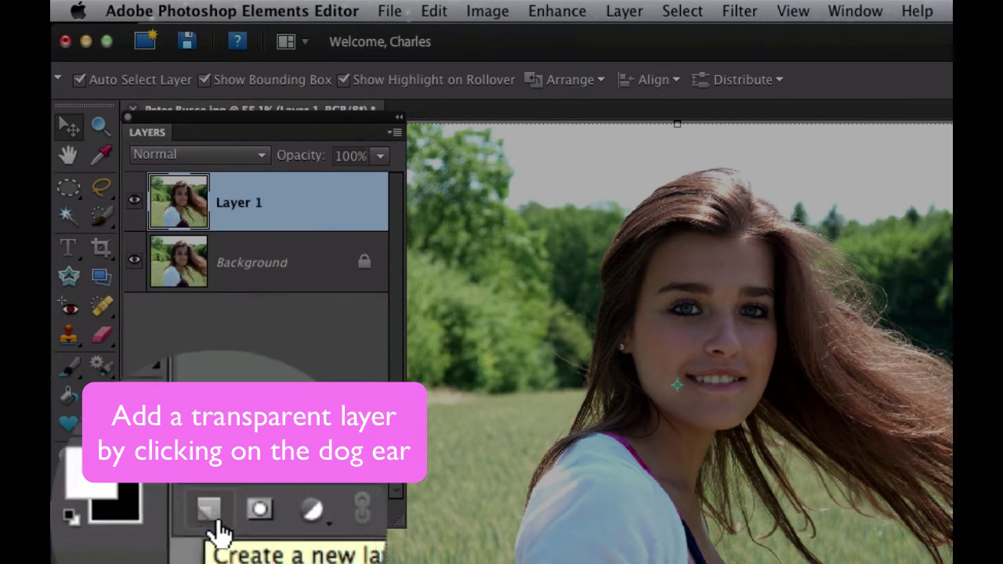
click(140, 514)
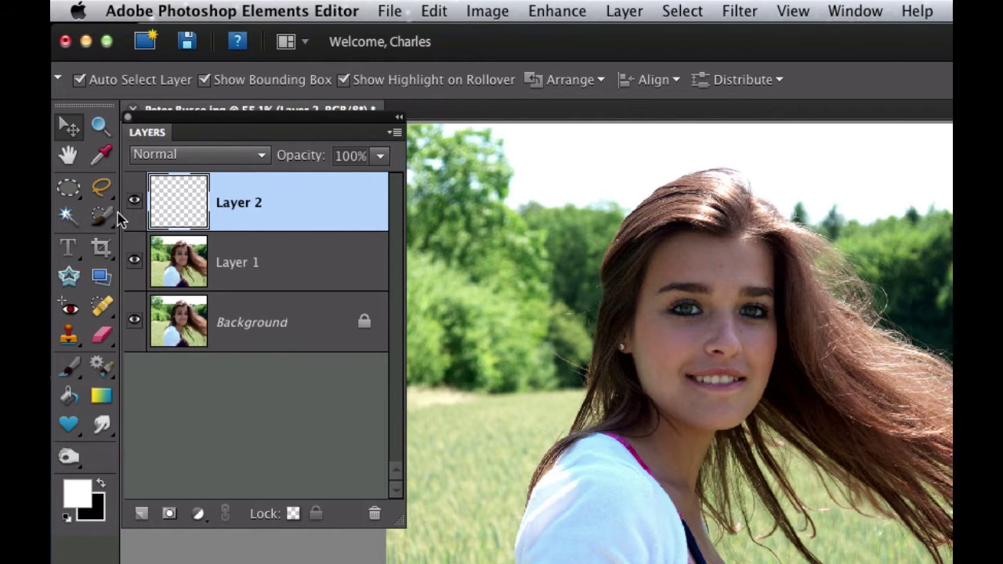
Step: Draw a rectangular selection over the trees left of her head and set white/black working colours
click(71, 192)
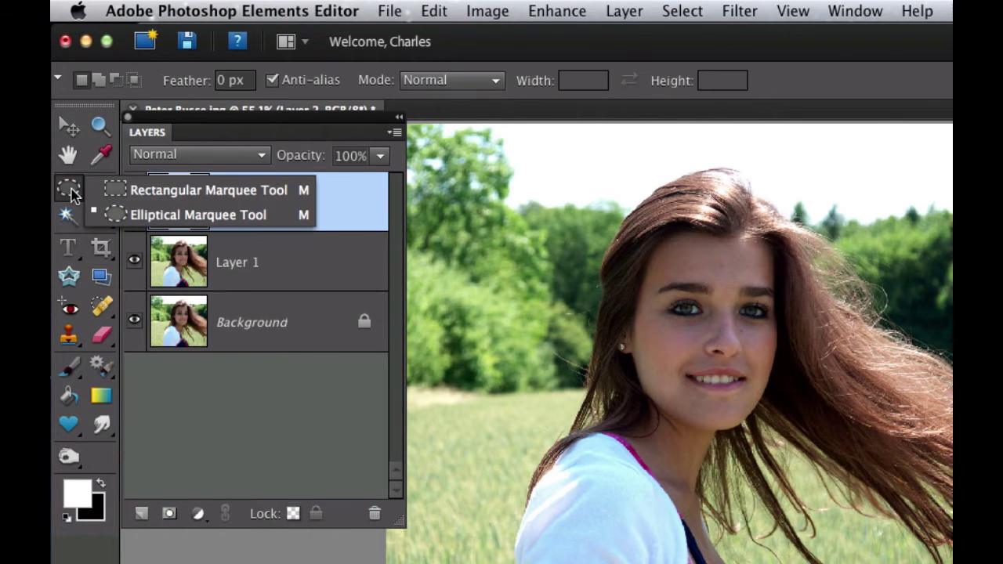
click(125, 192)
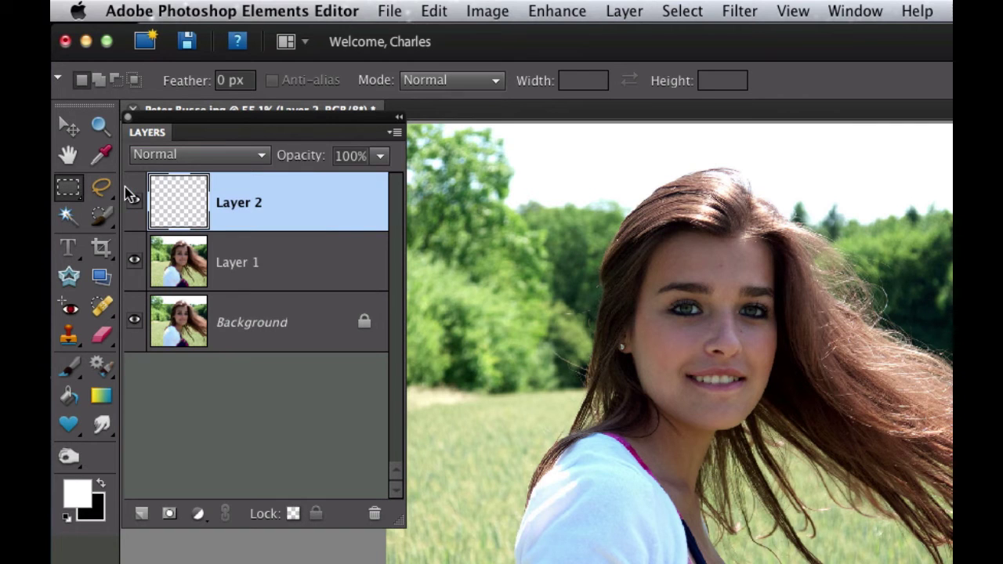
click(68, 188)
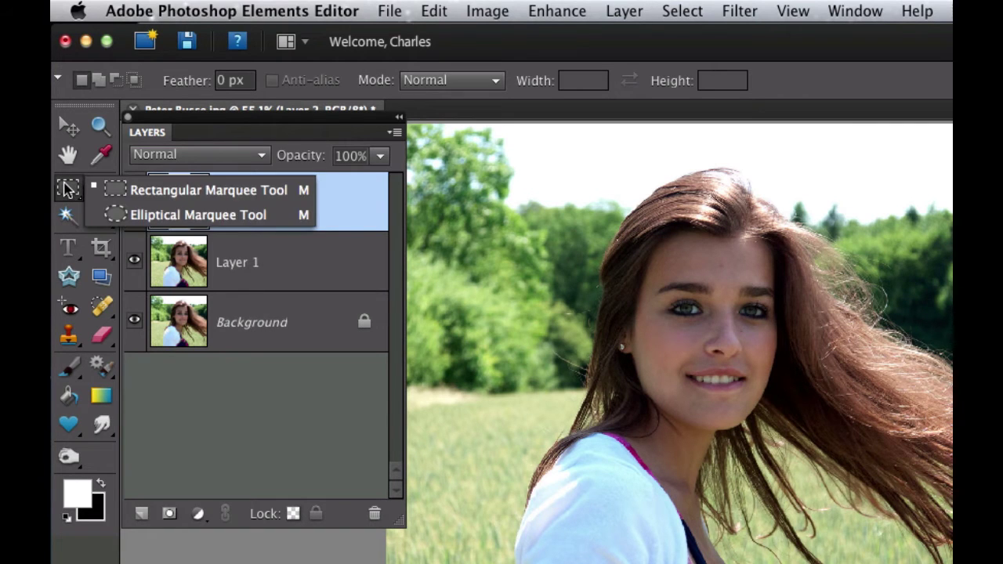
click(131, 194)
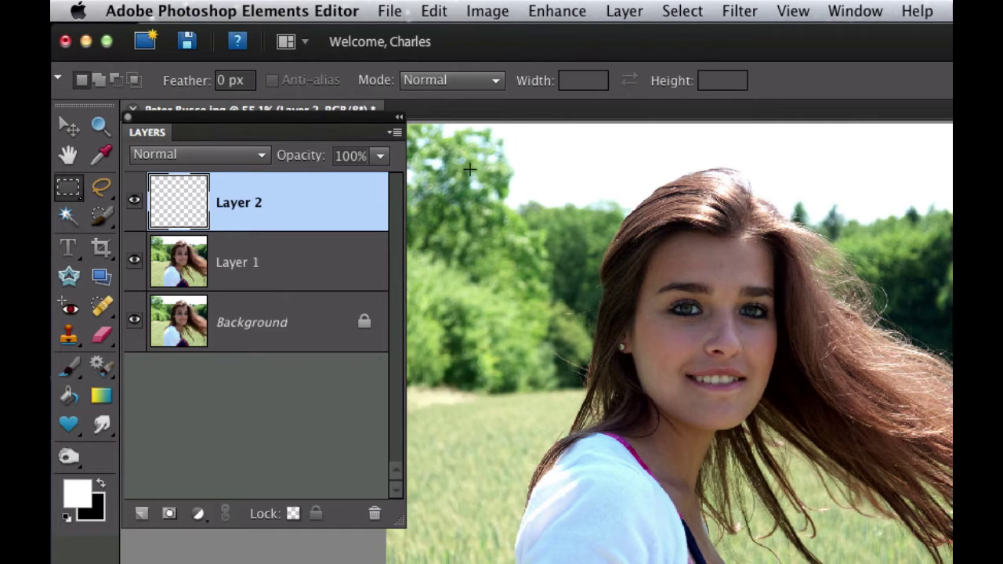
drag(528, 211, 598, 308)
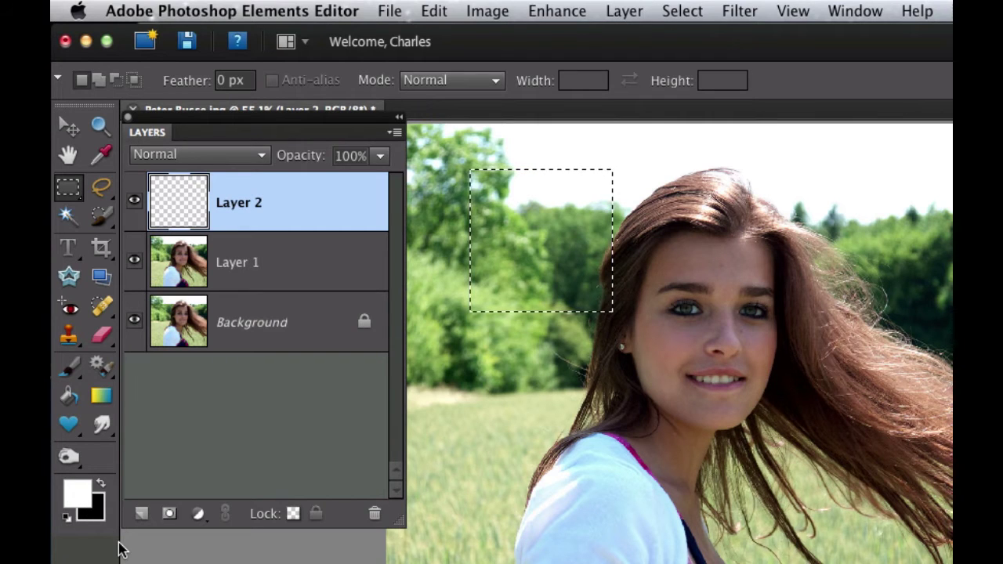
key(x)
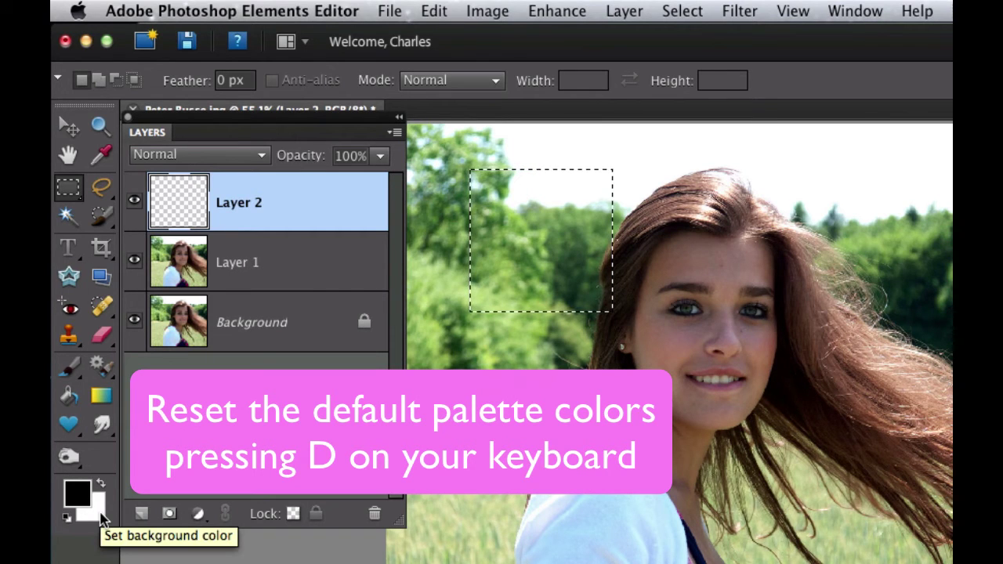
key(x)
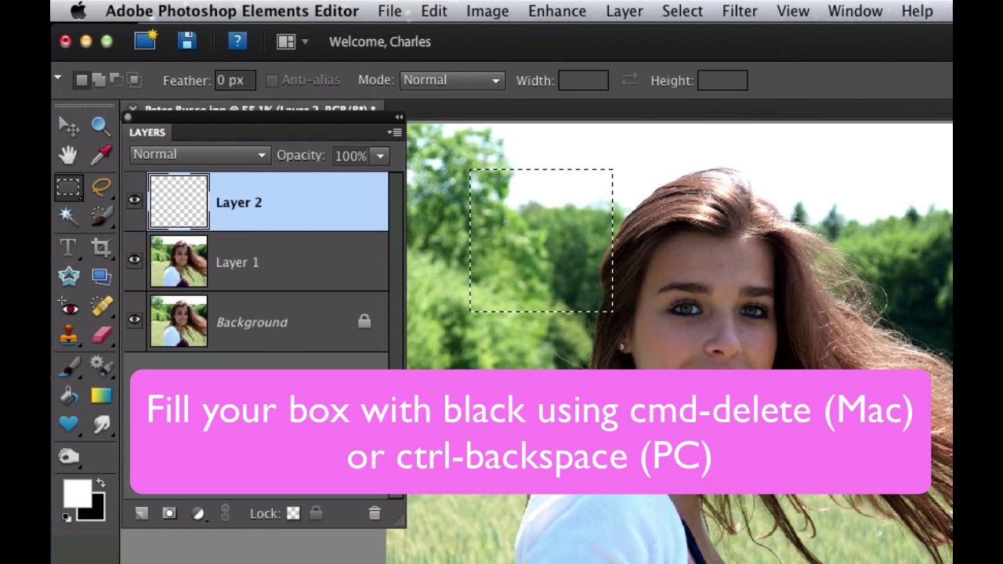
Step: Fill the box with black and render a Lens Flare at 100% brightness inside it
key(super+BackSpace)
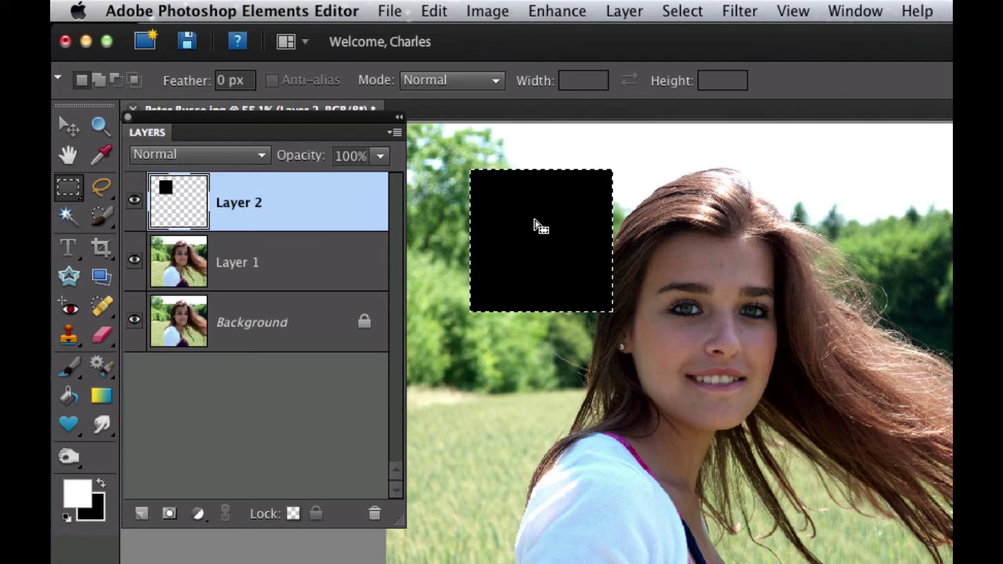
click(738, 10)
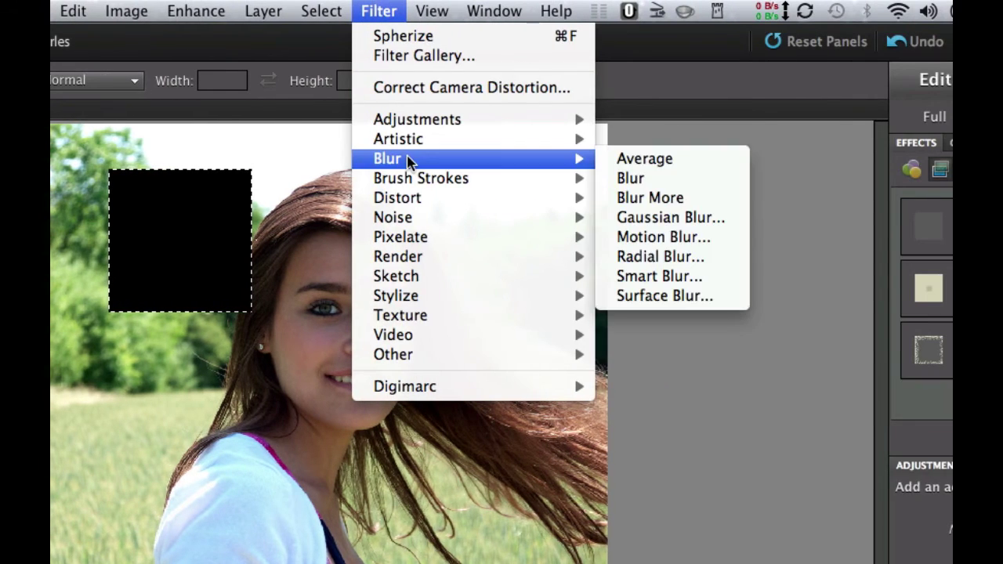
mouse_move(448, 259)
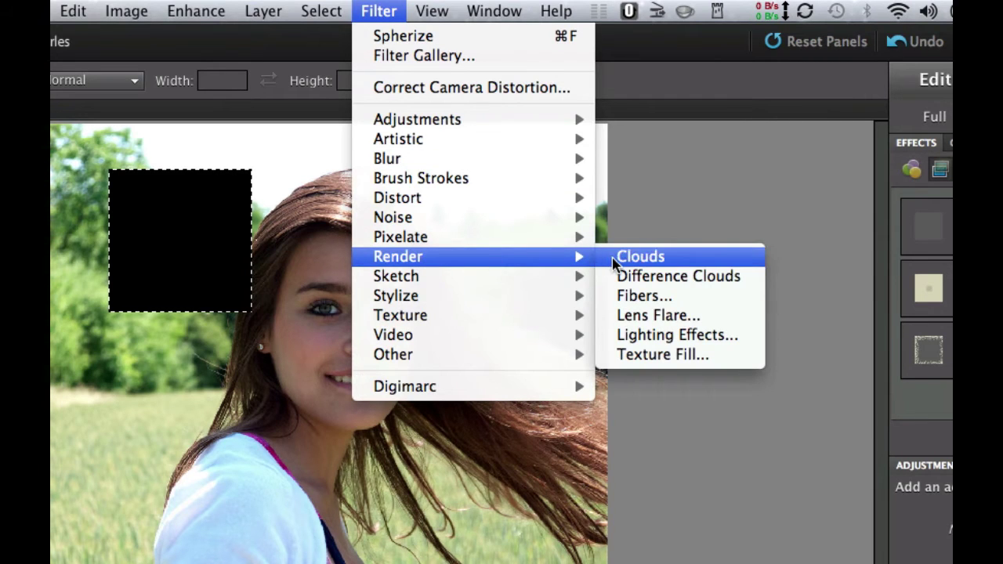
click(621, 316)
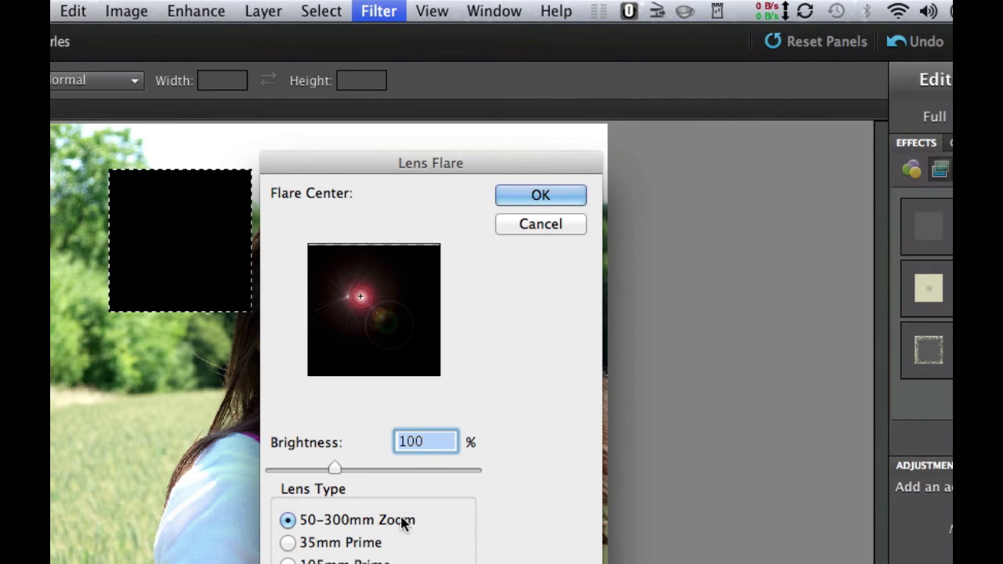
click(515, 202)
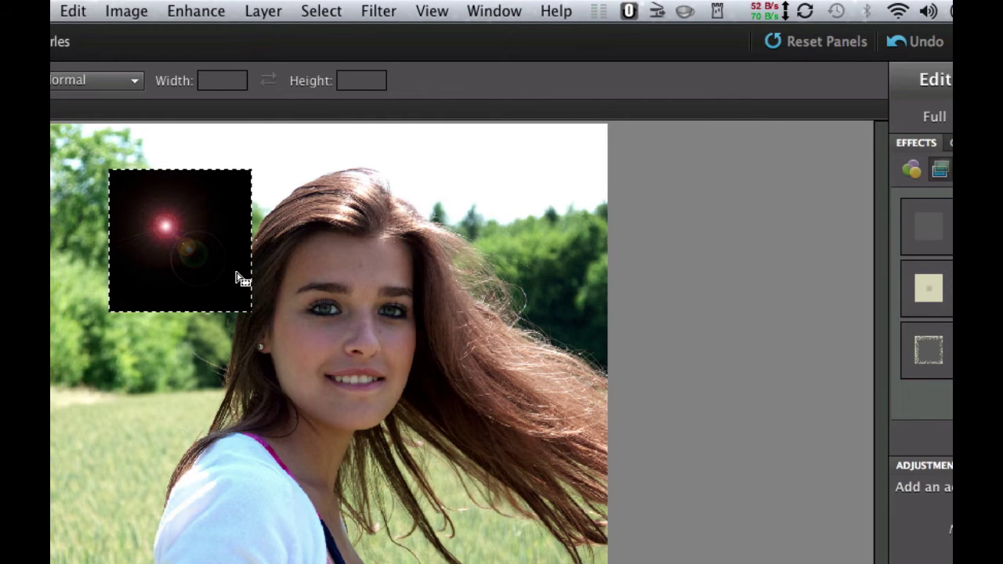
Step: Apply a Rectangular to Polar Polar Coordinates distortion to the flare square, then deselect
click(380, 9)
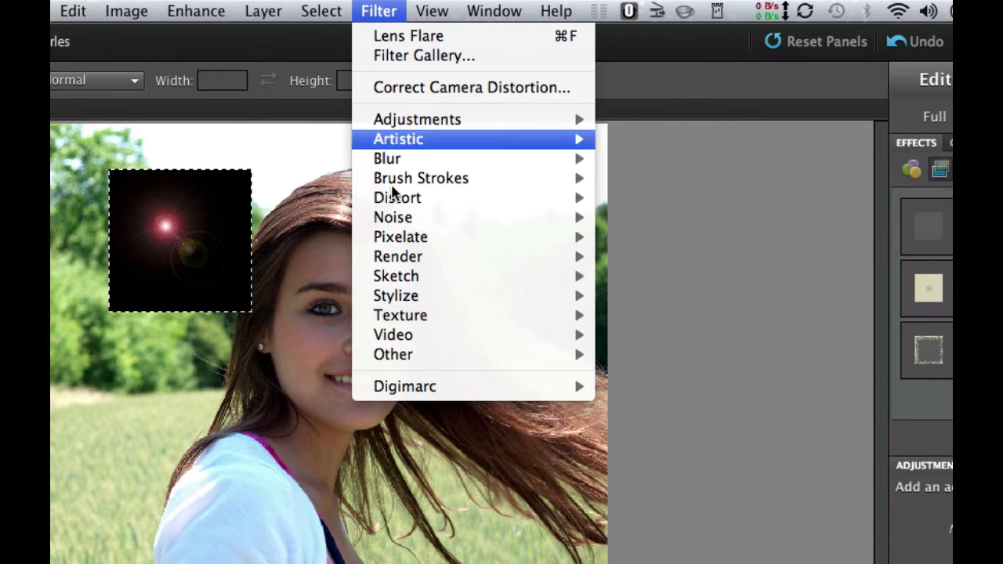
mouse_move(408, 200)
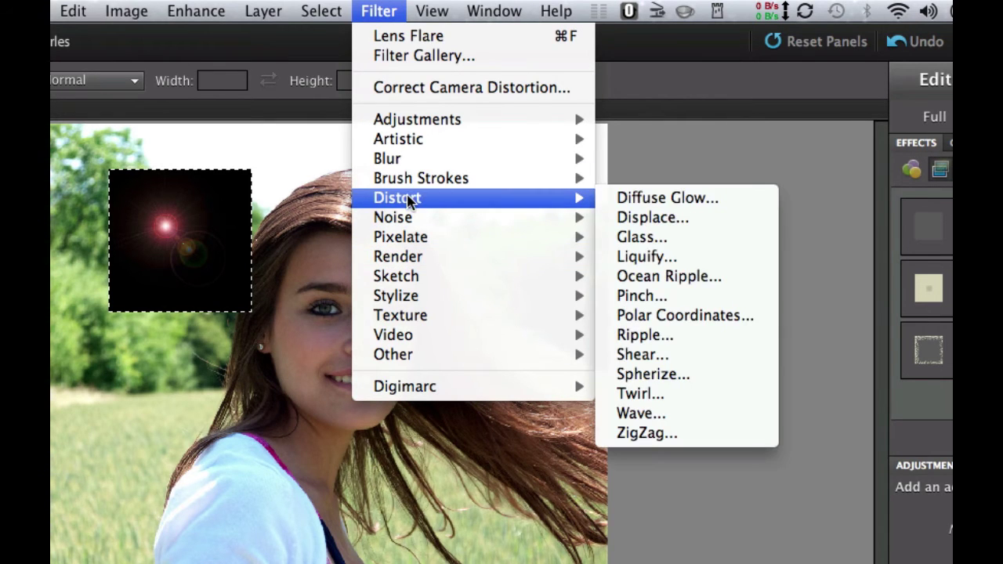
click(631, 317)
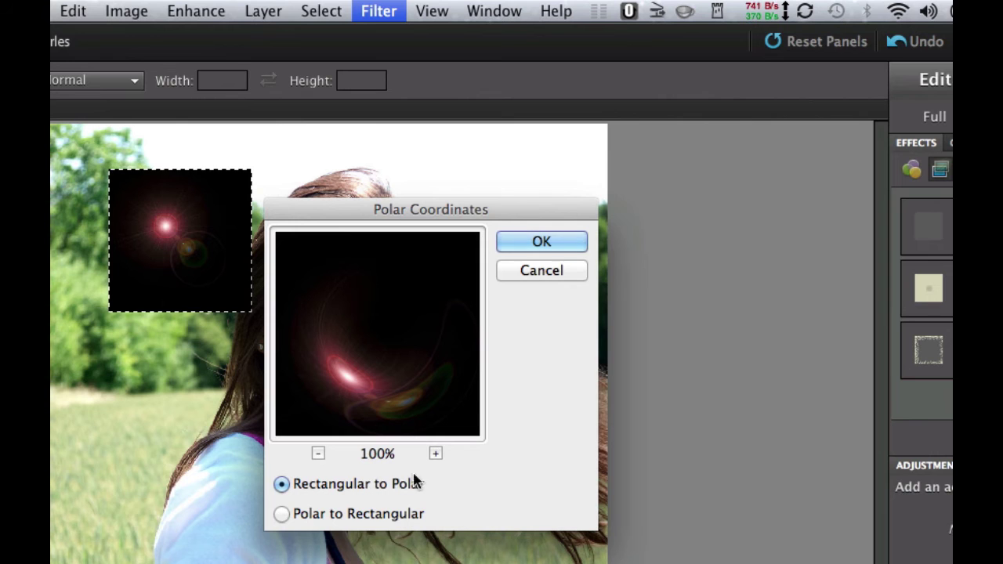
click(523, 243)
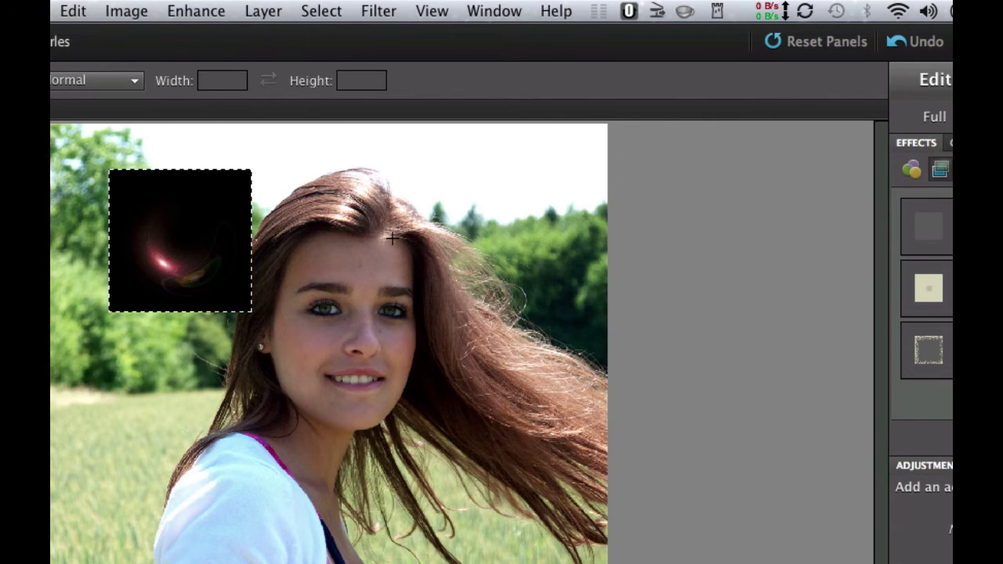
key(super+d)
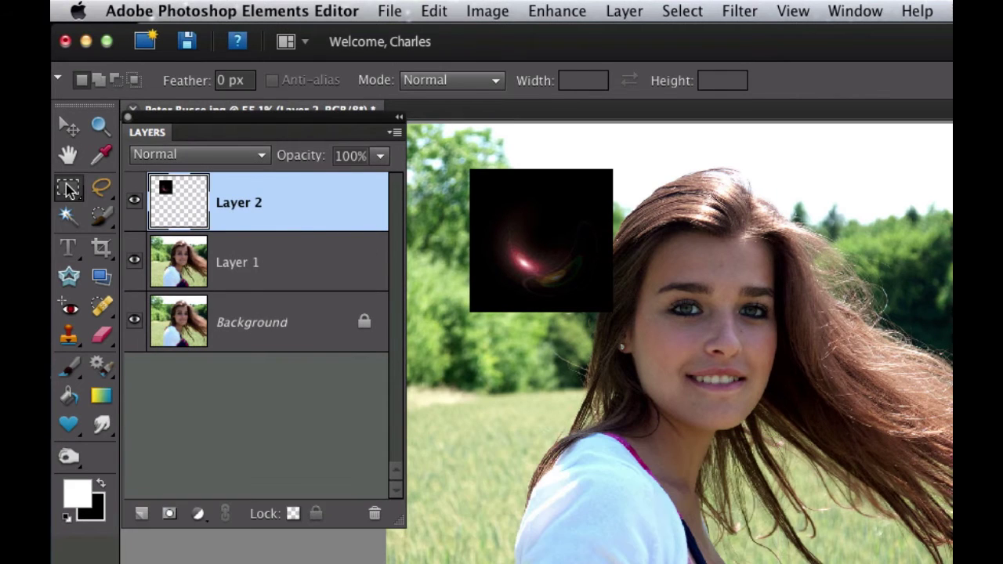
Step: Draw an elliptical circle from the square's centre nearly filling it, then inverse the selection
drag(67, 189, 125, 214)
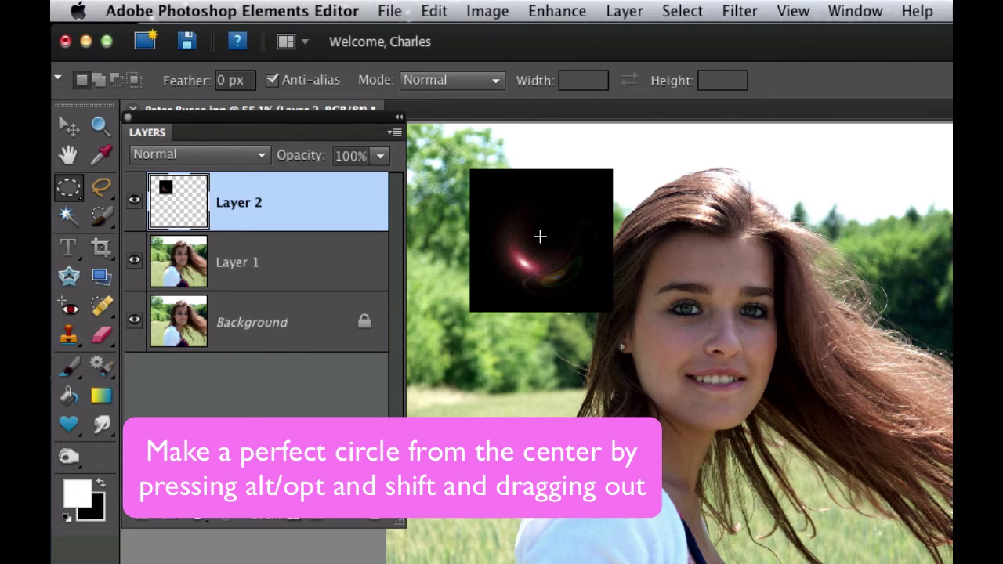
drag(540, 236, 452, 190)
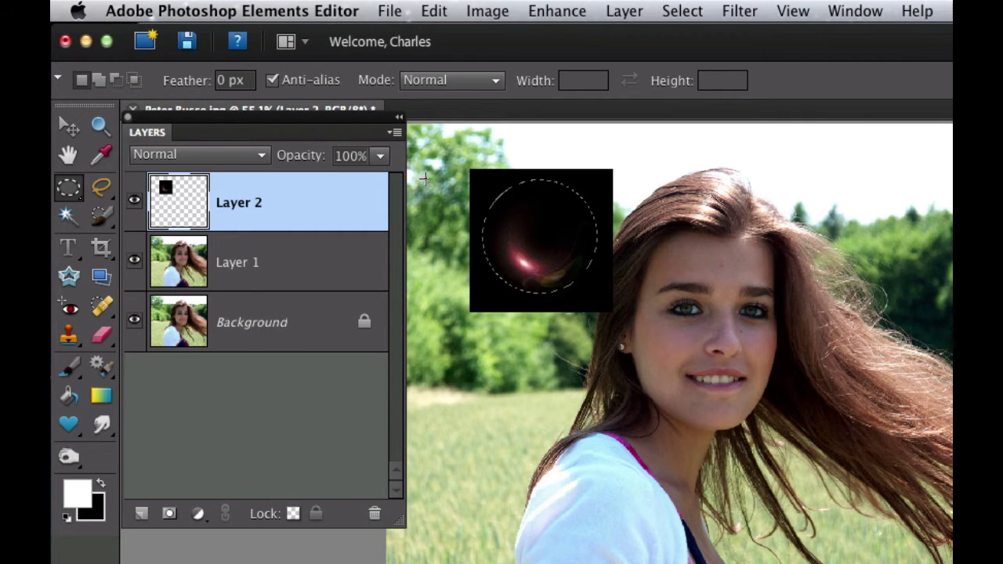
drag(415, 177, 408, 172)
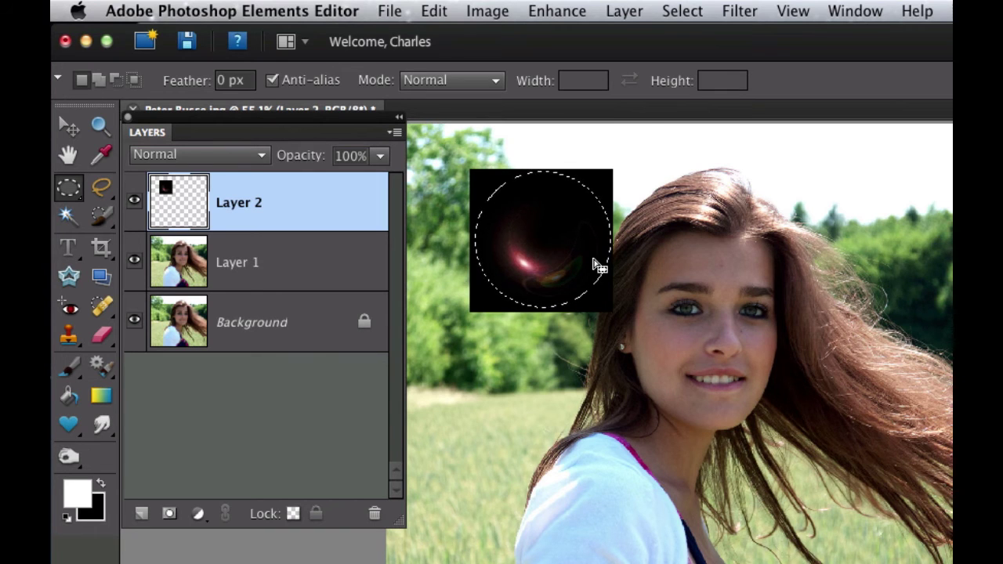
key(Delete)
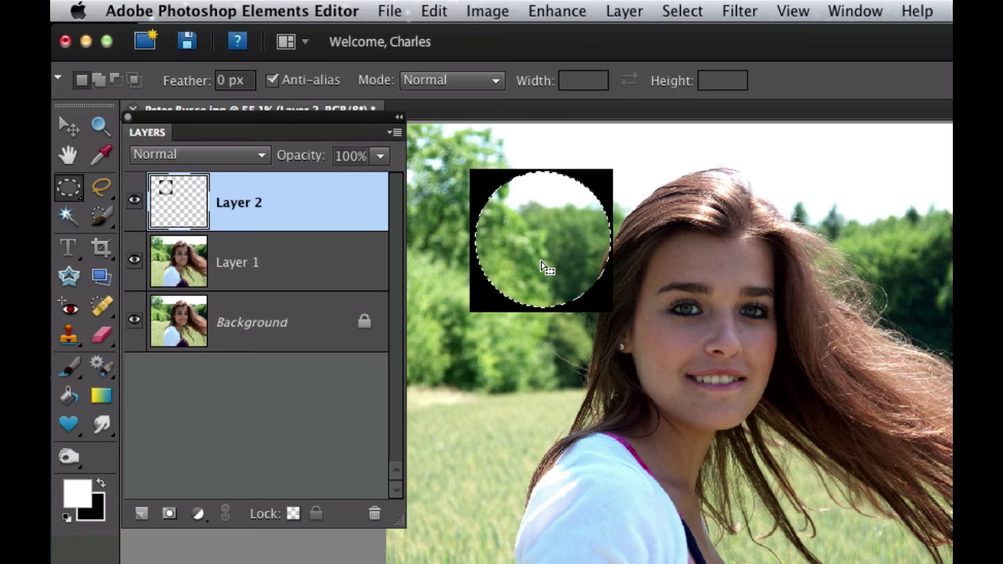
key(super+z)
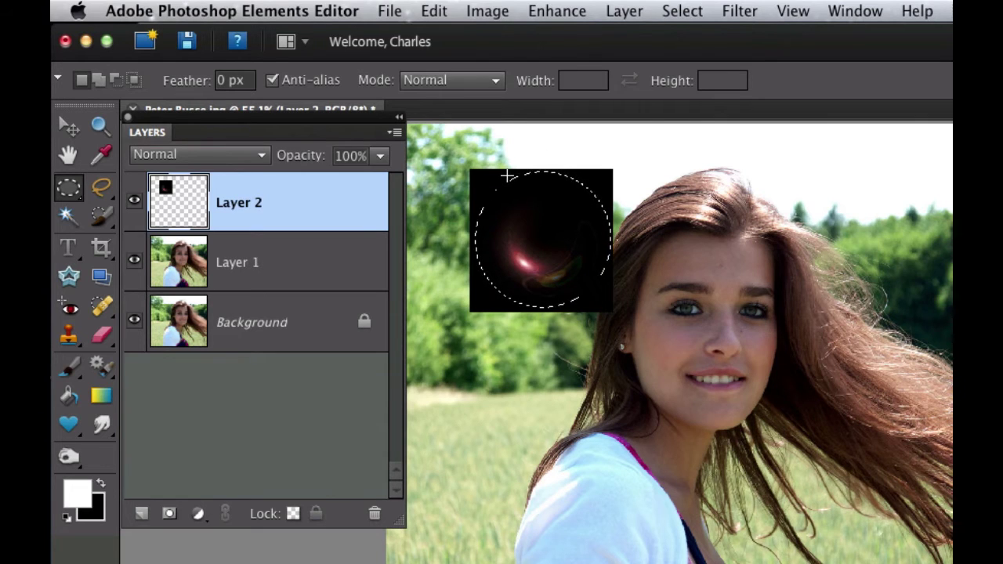
key(super+shift+i)
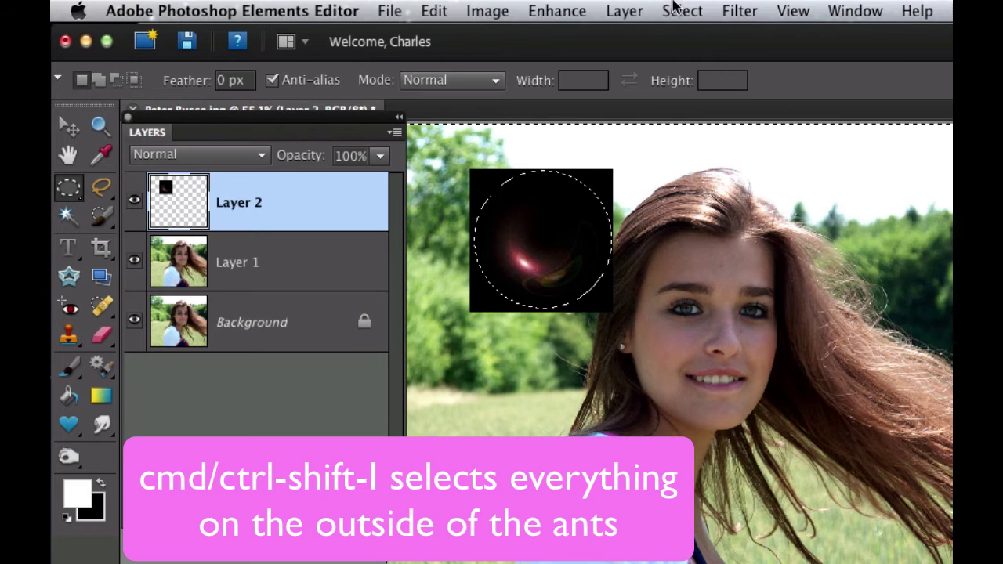
Step: Use Select > Inverse, delete the square's corners outside the circle, and deselect
click(679, 11)
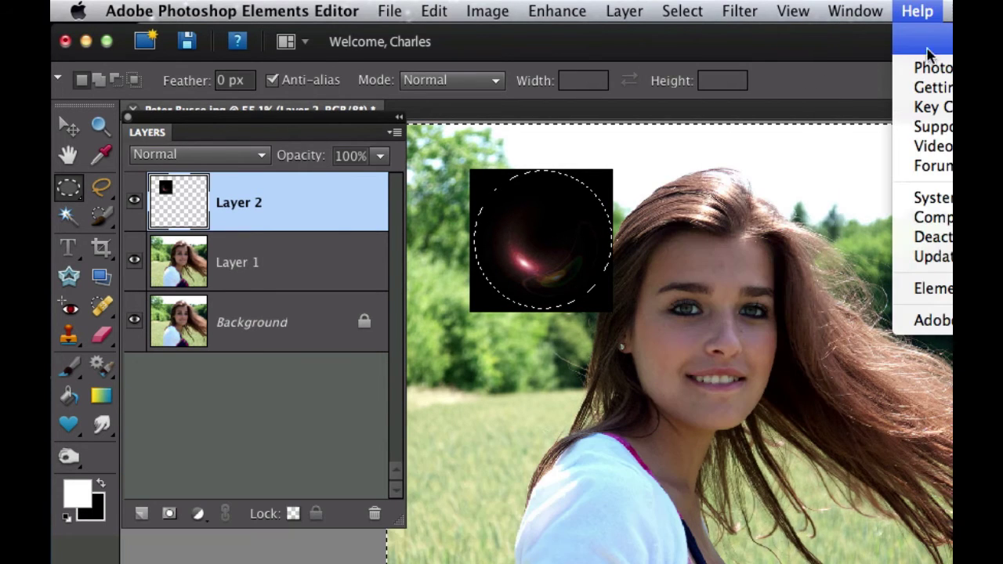
click(746, 55)
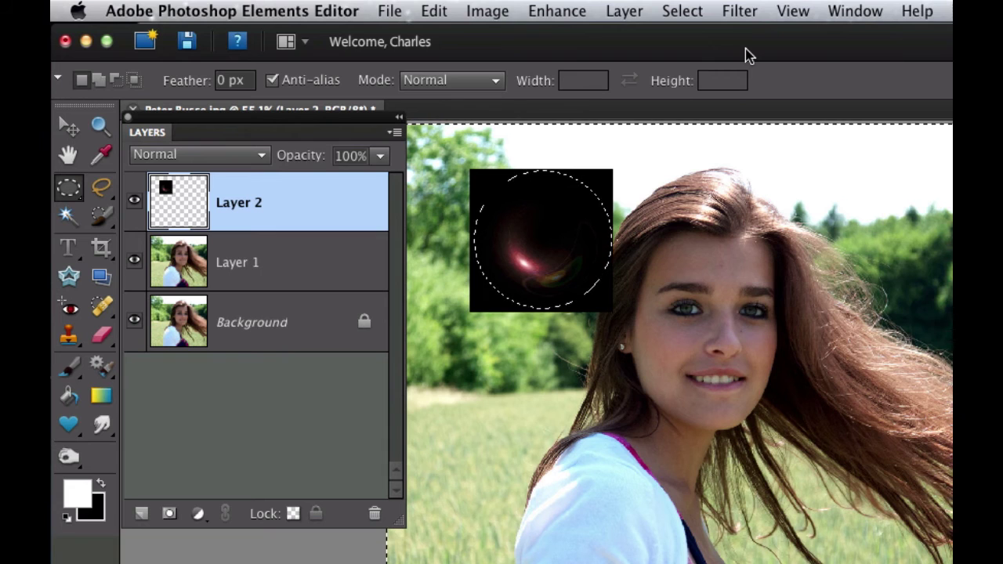
key(Delete)
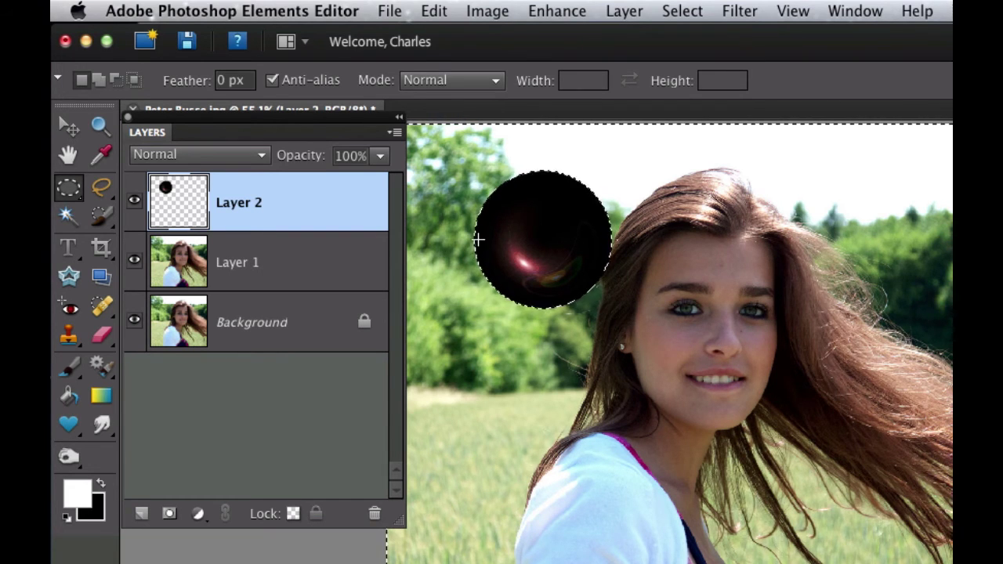
click(636, 326)
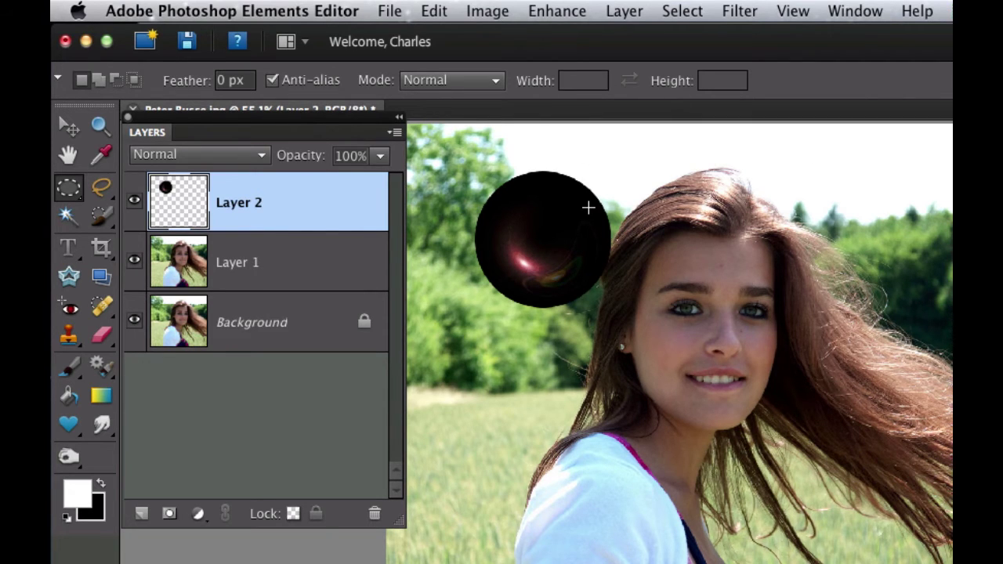
Step: Rotate the dark flare disc to about -169° with Free Transform and commit it
key(super+t)
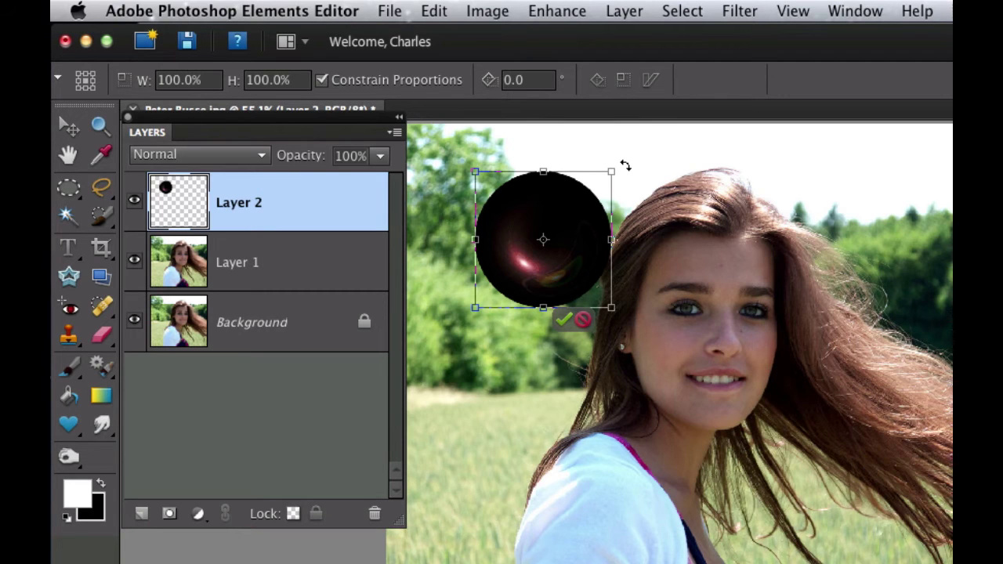
drag(624, 165, 447, 297)
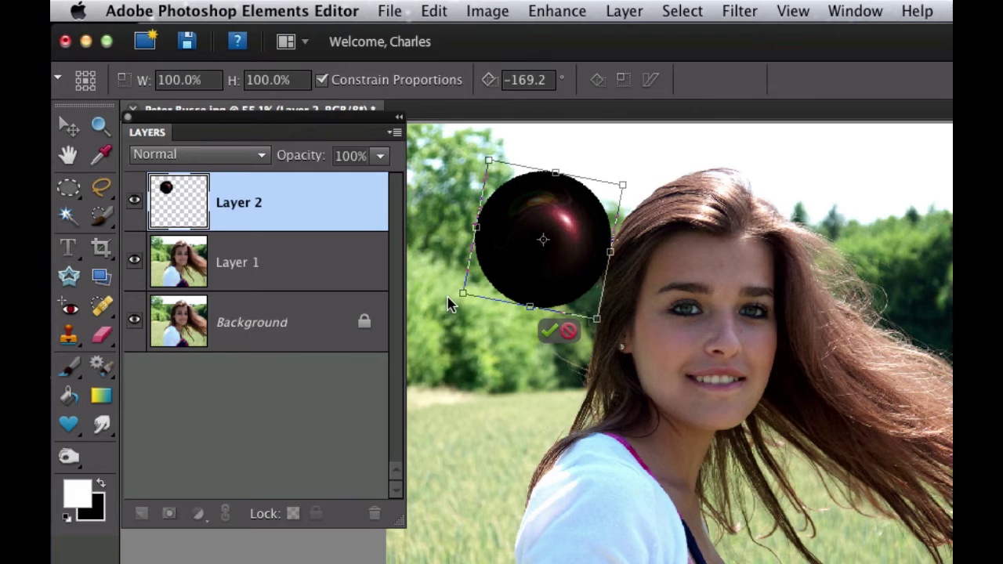
key(m)
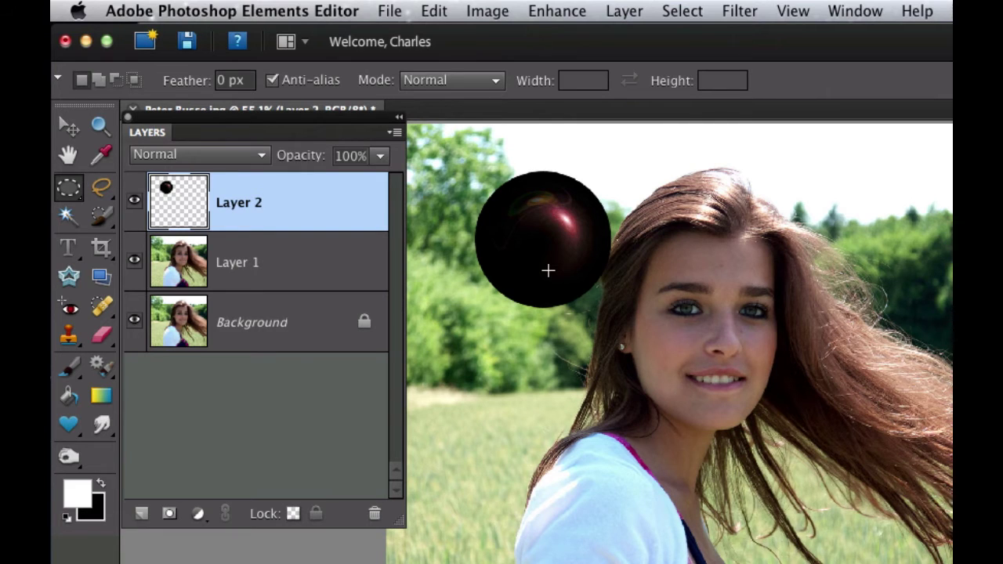
Step: Set Layer 2 to Linear Dodge (Add), duplicate it as Layer 2 copy, and load its outline
click(185, 161)
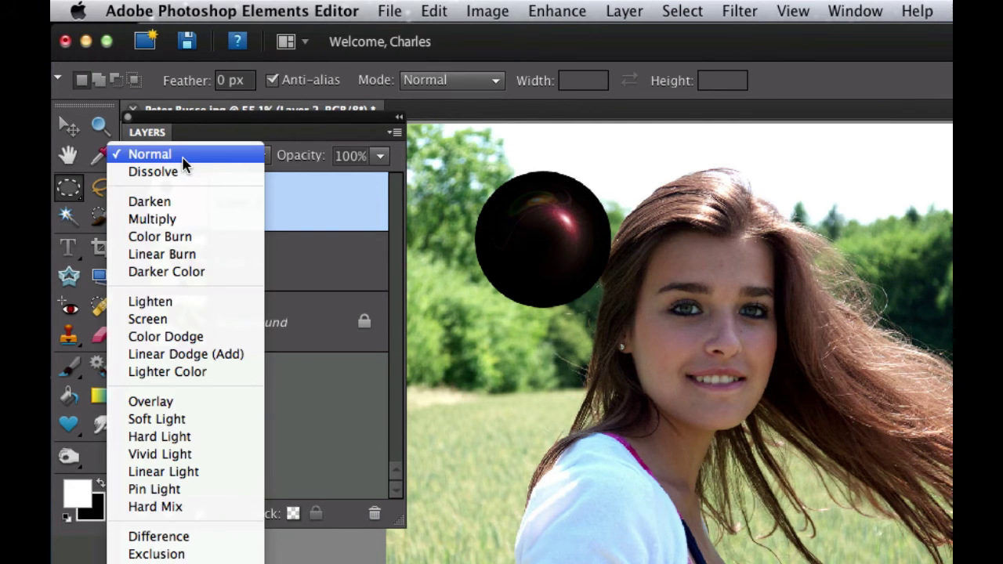
click(209, 358)
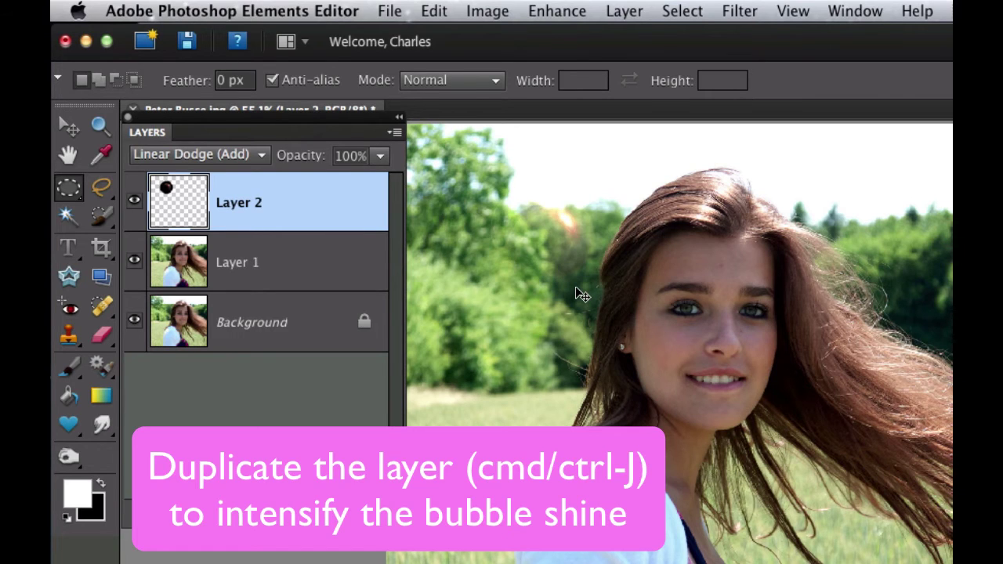
key(super+j)
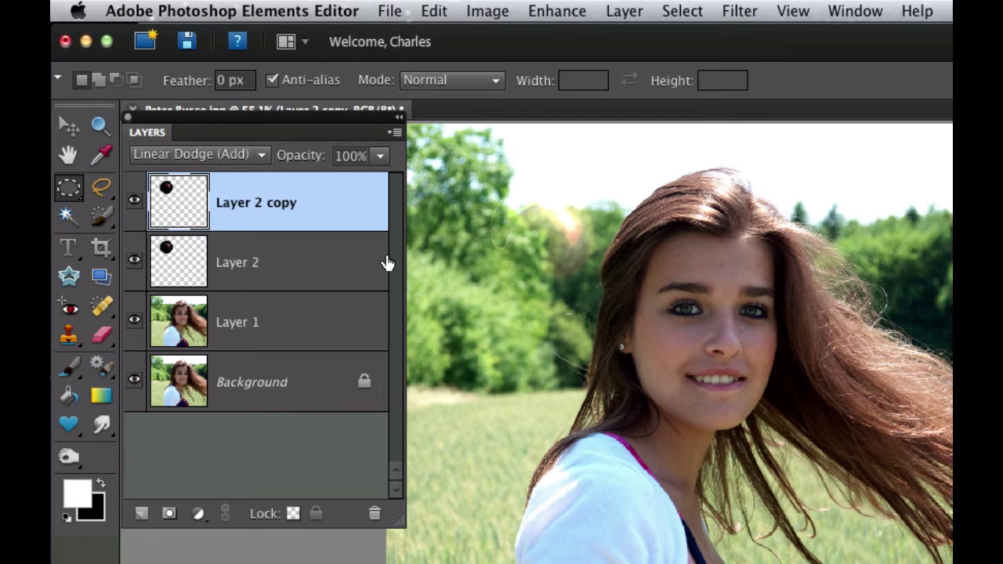
super+click(169, 204)
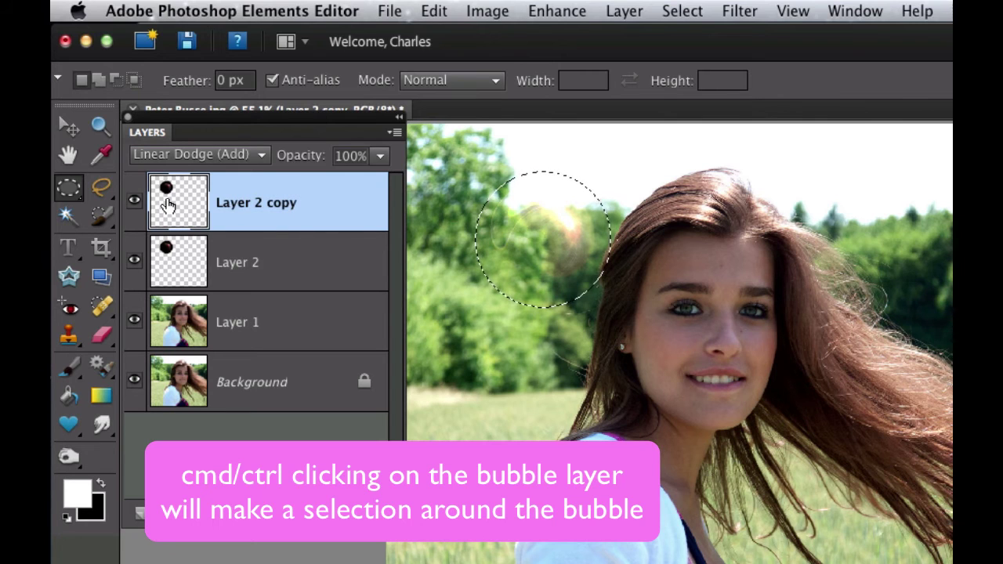
Step: Colorize Layer 2 copy in Hue/Saturation with Hue 295, Saturation 38, Lightness +10
click(561, 6)
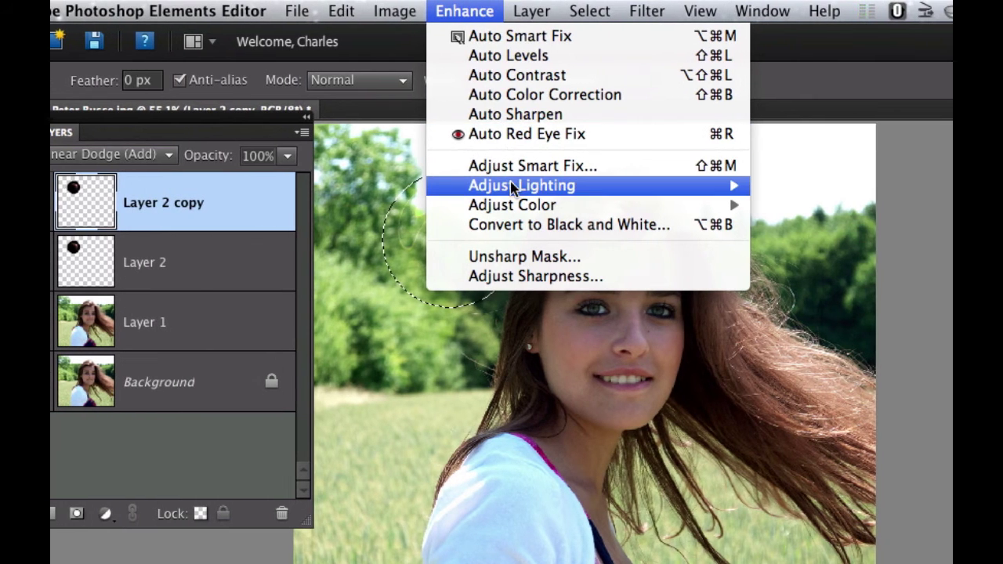
mouse_move(603, 188)
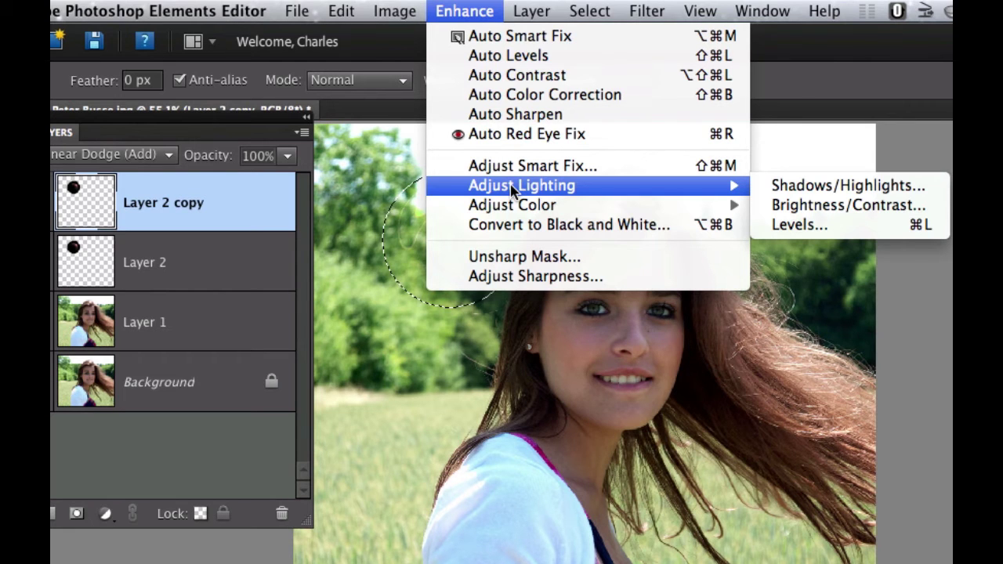
mouse_move(516, 206)
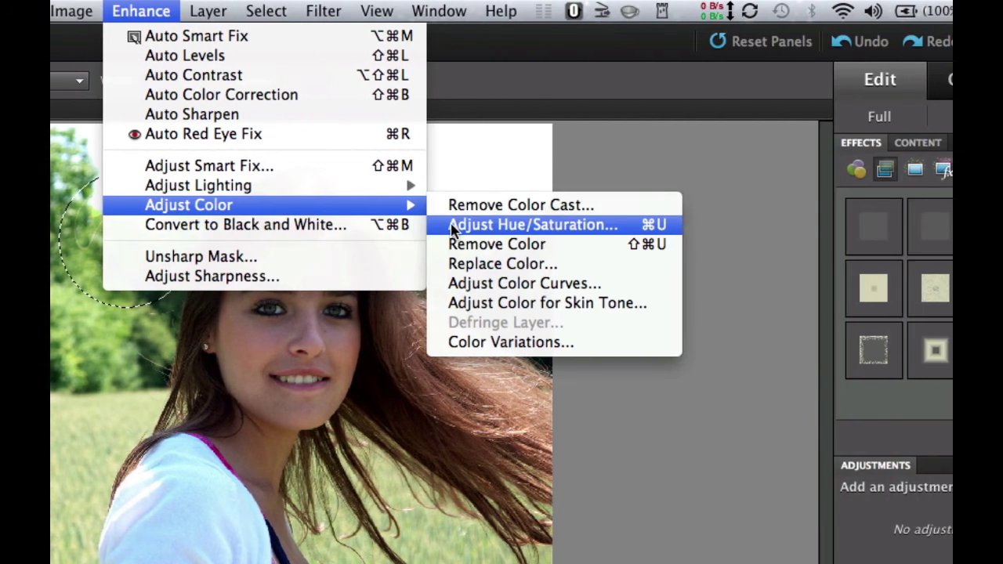
click(454, 225)
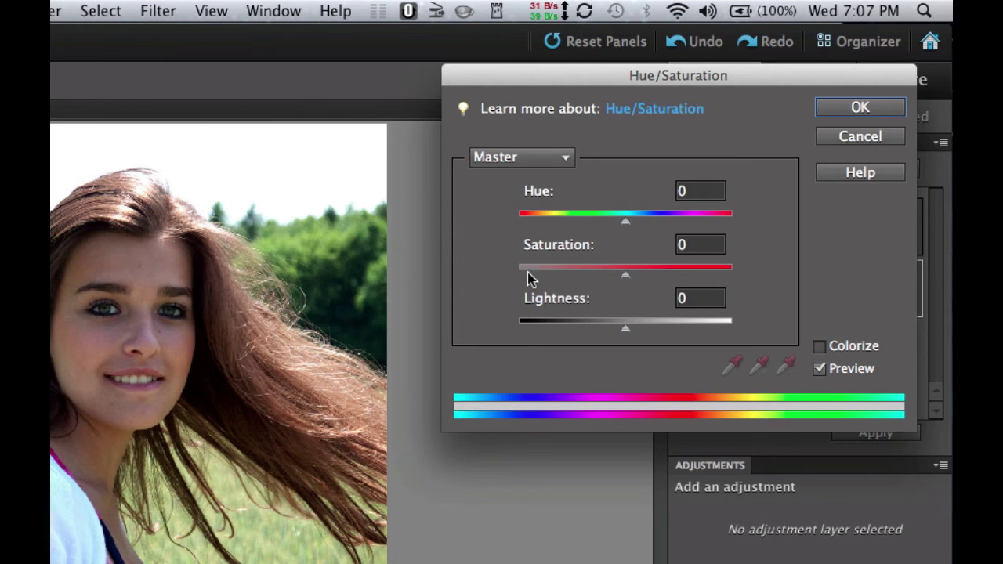
click(818, 345)
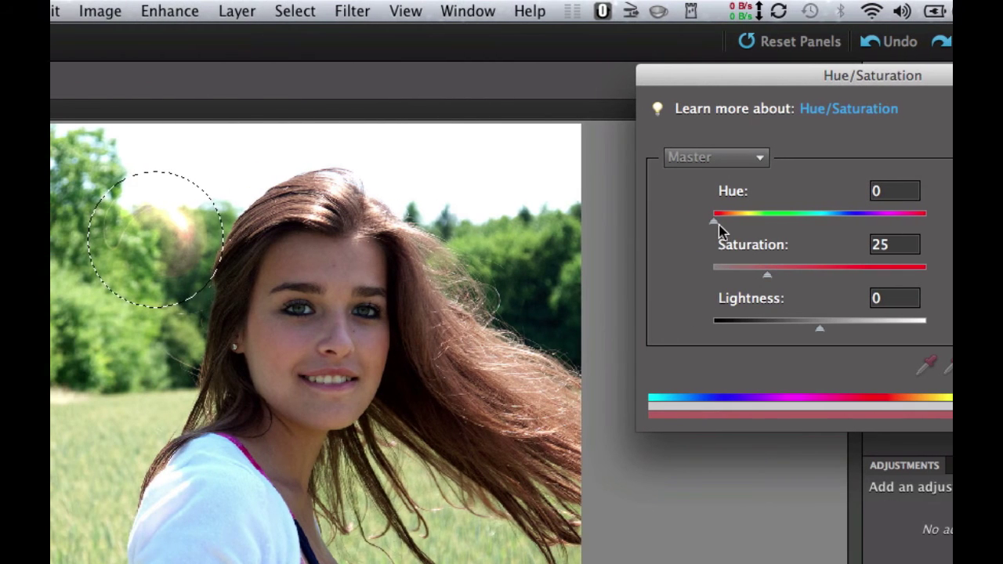
drag(715, 224, 887, 228)
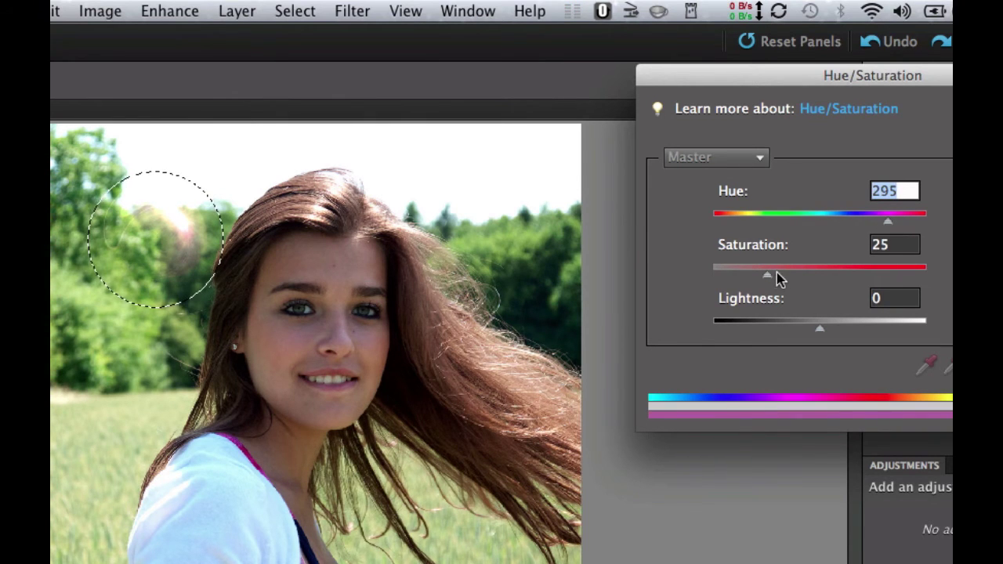
drag(768, 280, 794, 281)
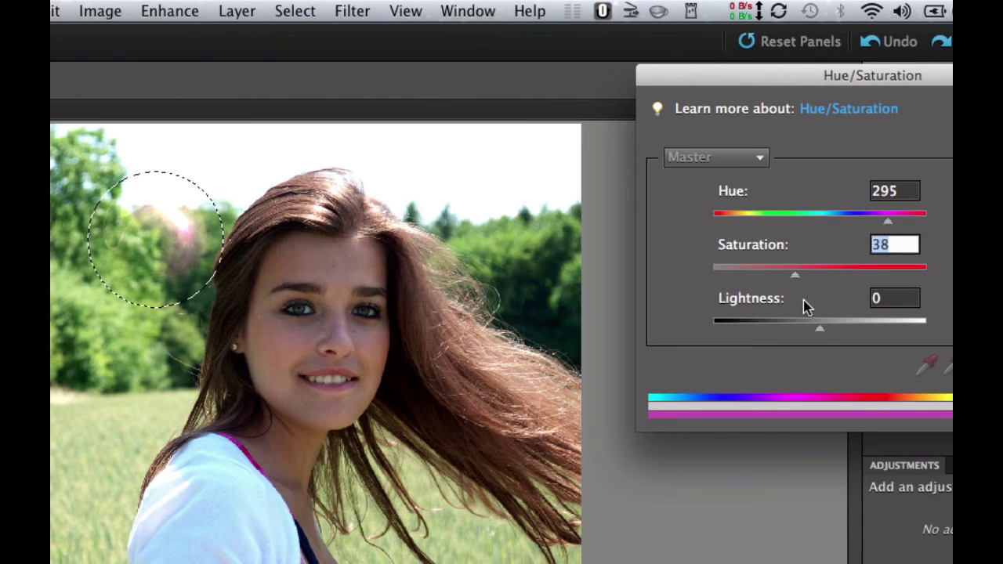
mouse_move(821, 330)
mouse_down()
mouse_move(775, 330)
mouse_move(831, 331)
mouse_up()
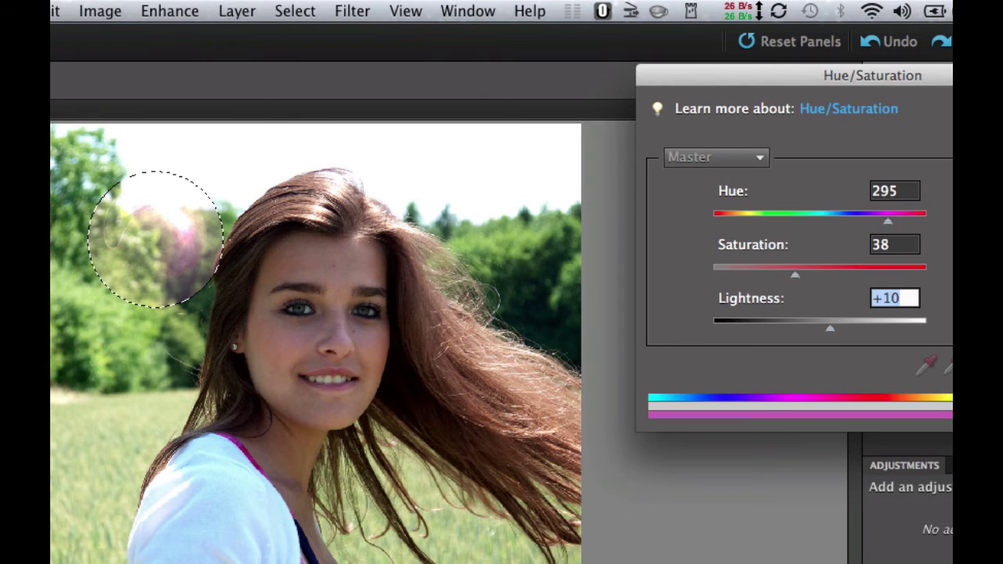
key(Return)
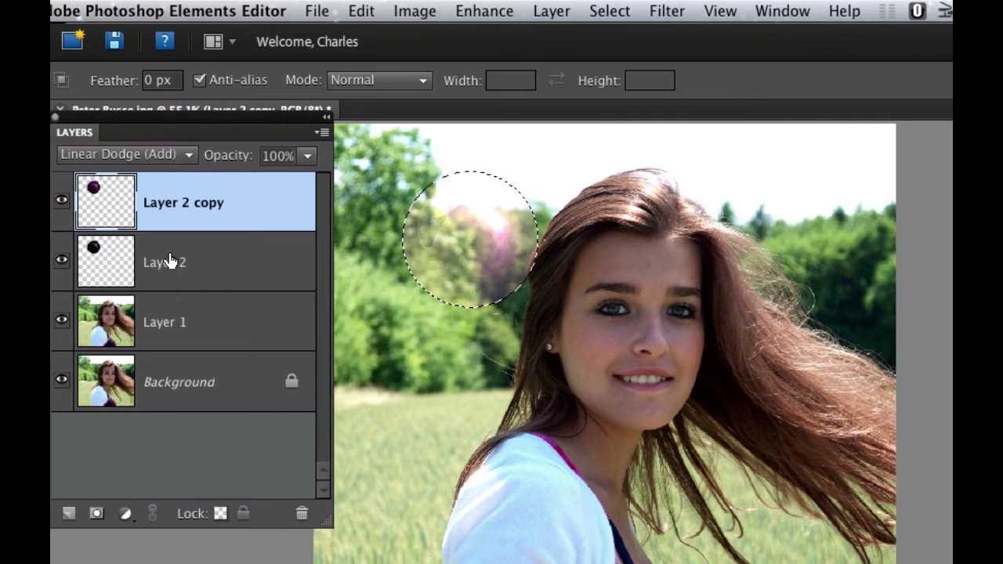
Step: Select the original Layer 2 bubble and bring up the Enhance menu
click(171, 261)
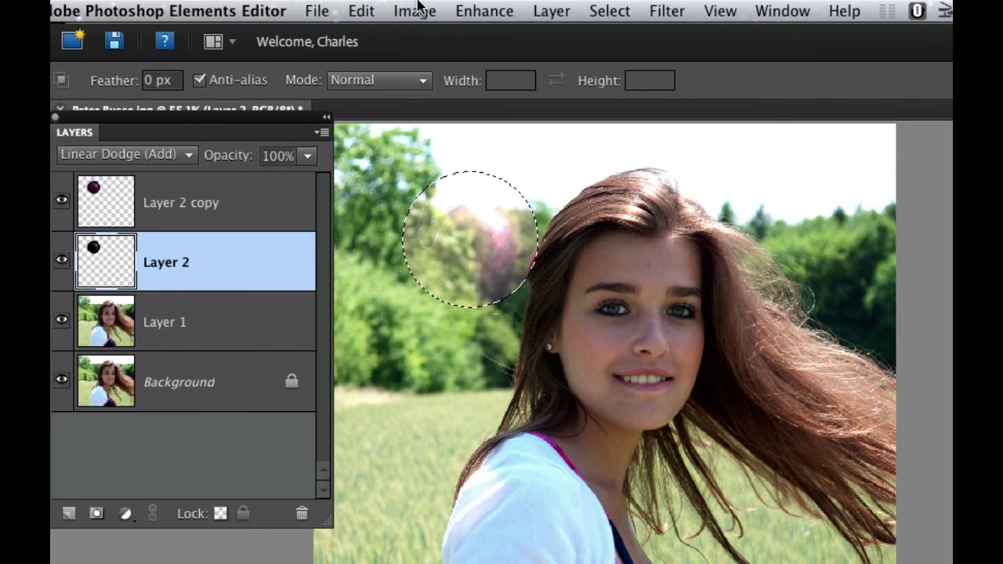
click(485, 11)
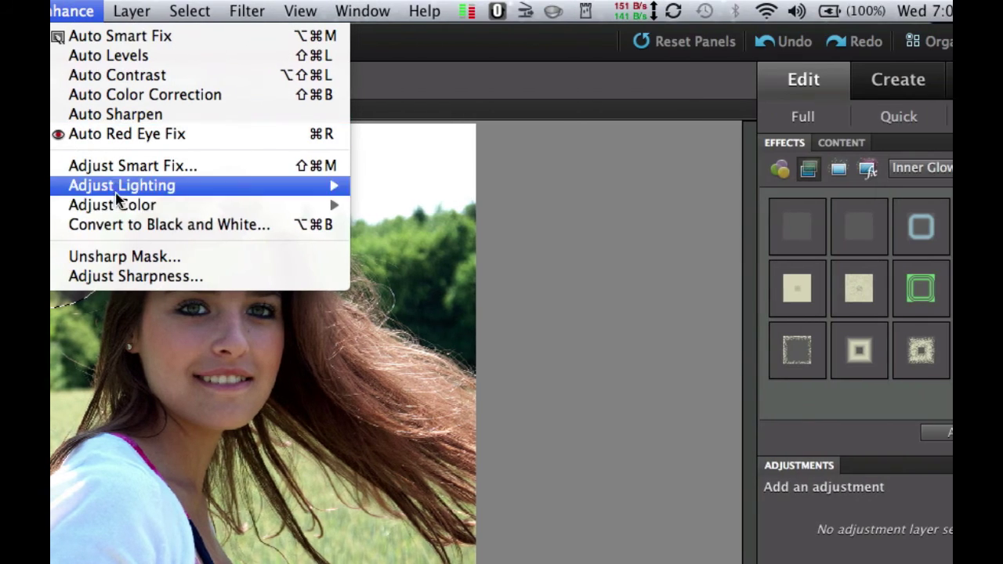
Step: Colorize the Layer 2 bubble green with Hue 135, Saturation 33 and Lightness -1
mouse_move(281, 203)
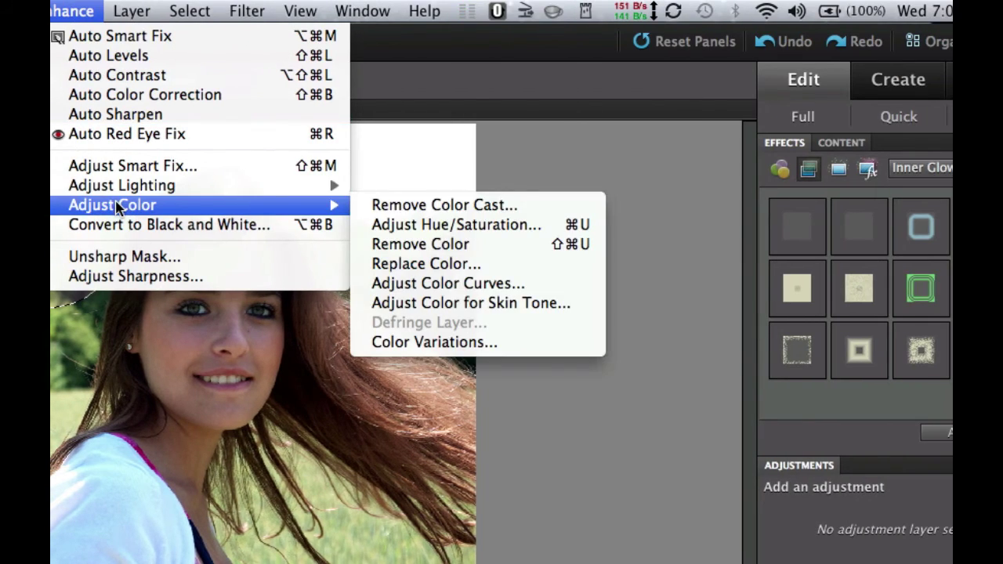
click(401, 225)
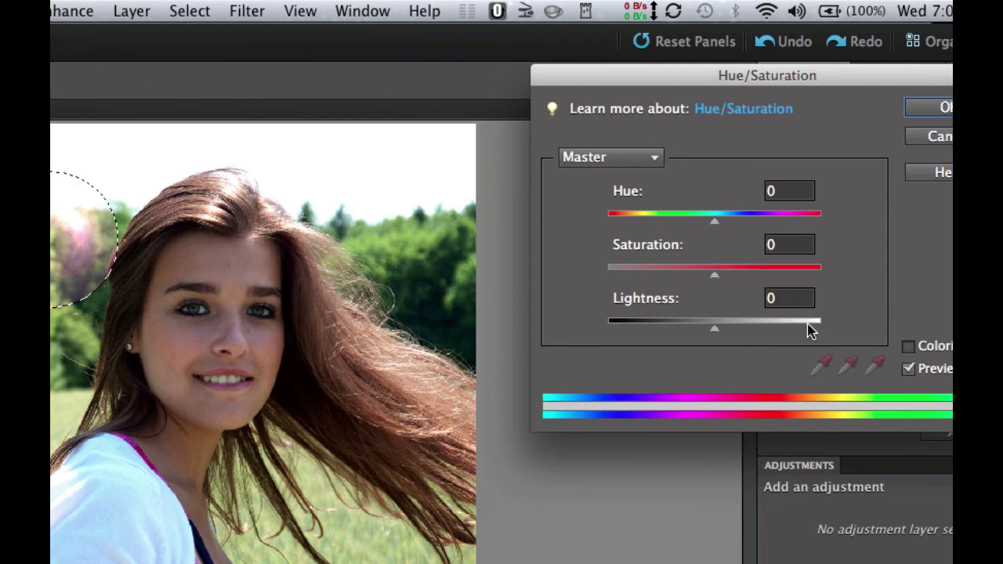
click(908, 347)
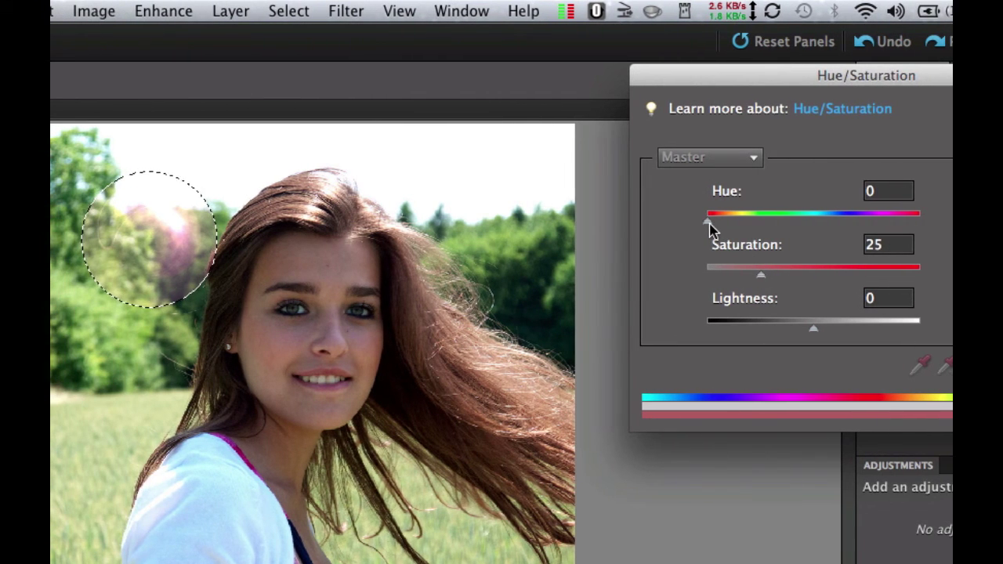
drag(608, 221, 659, 227)
drag(757, 227, 786, 231)
mouse_move(761, 277)
mouse_down()
mouse_move(799, 282)
mouse_move(779, 282)
mouse_up()
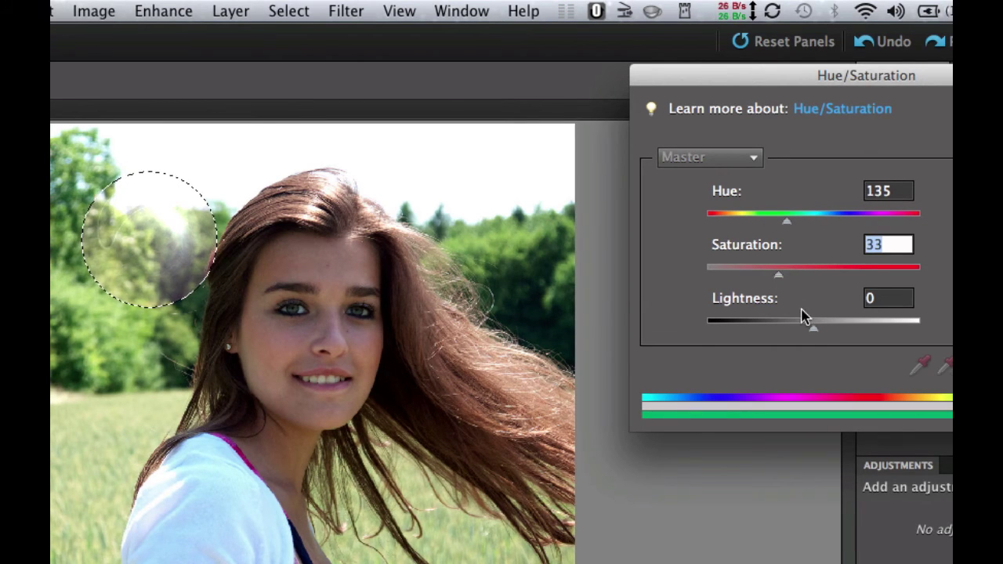
mouse_move(812, 332)
mouse_down()
mouse_move(773, 332)
mouse_move(813, 326)
mouse_up()
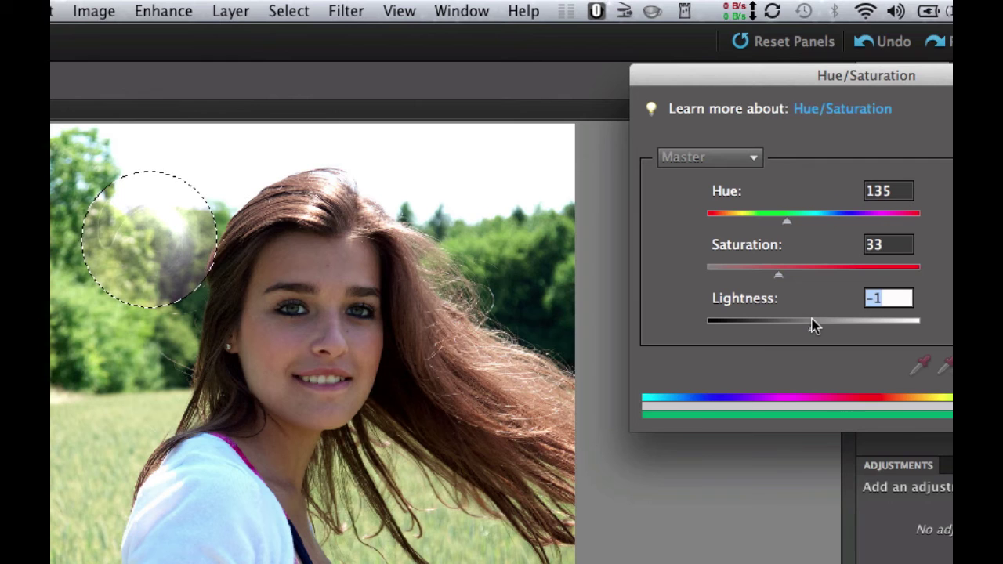
key(Return)
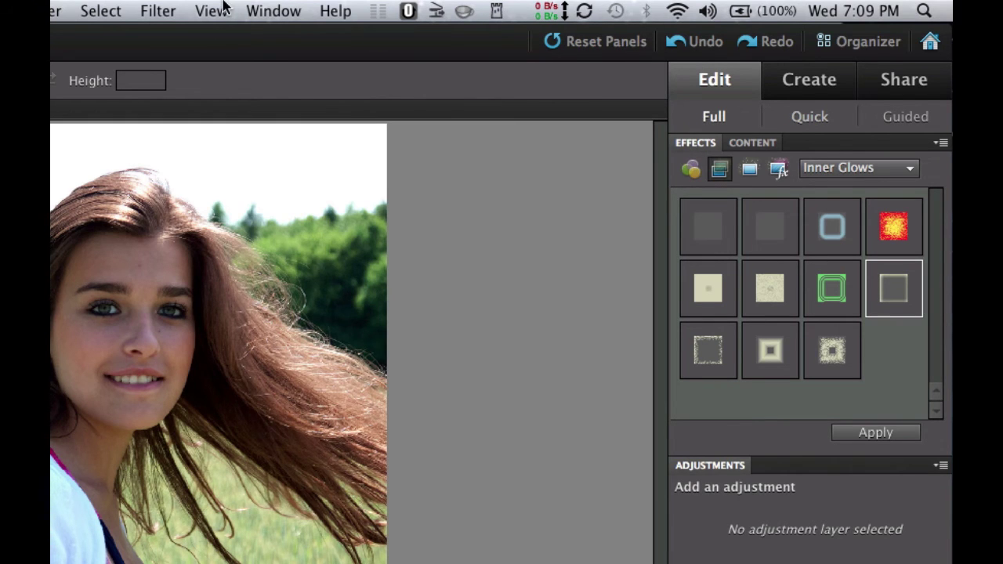
Step: Apply the Simple Inner Glow style from the Inner Glows effects to Layer 2
click(270, 11)
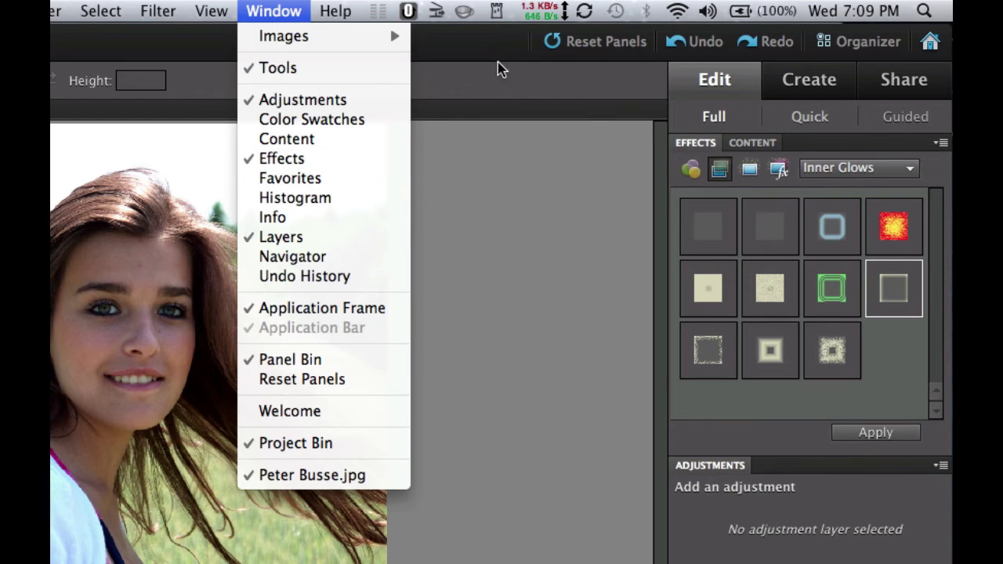
click(486, 85)
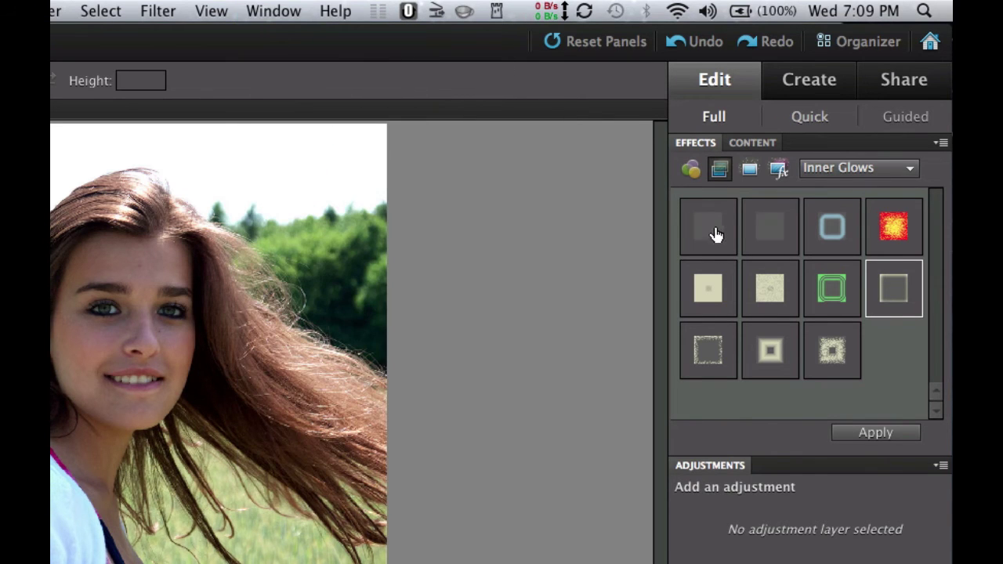
click(865, 170)
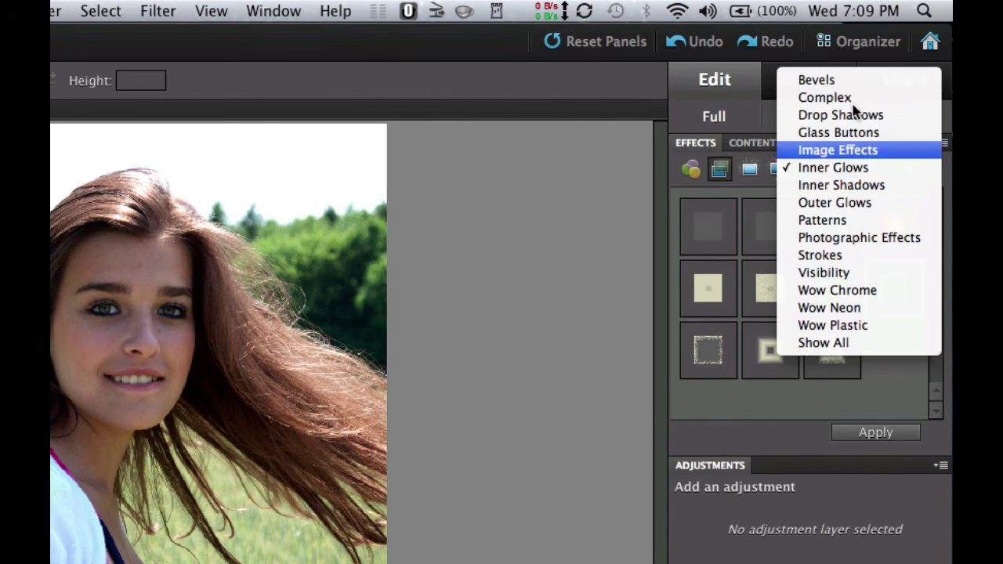
click(847, 174)
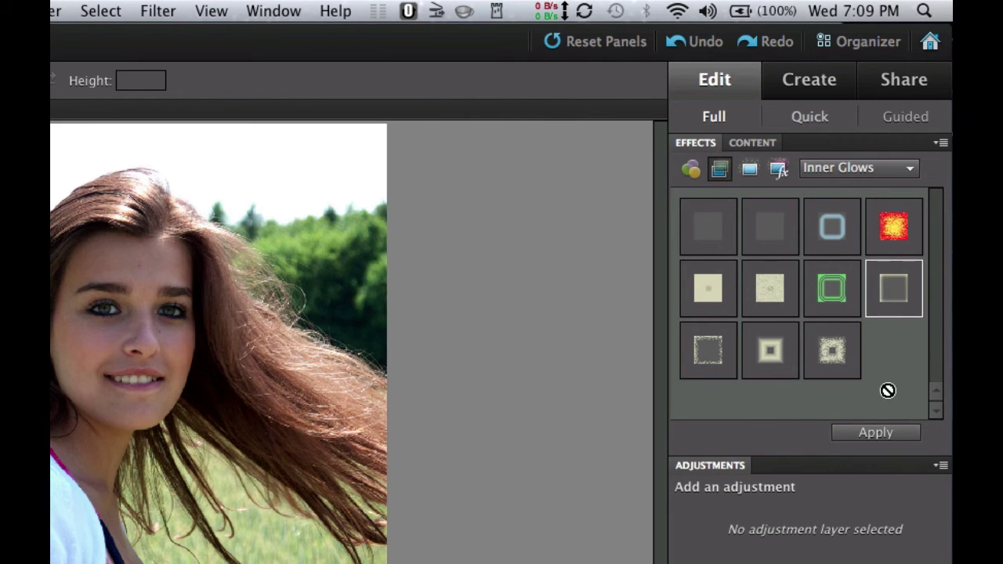
click(877, 434)
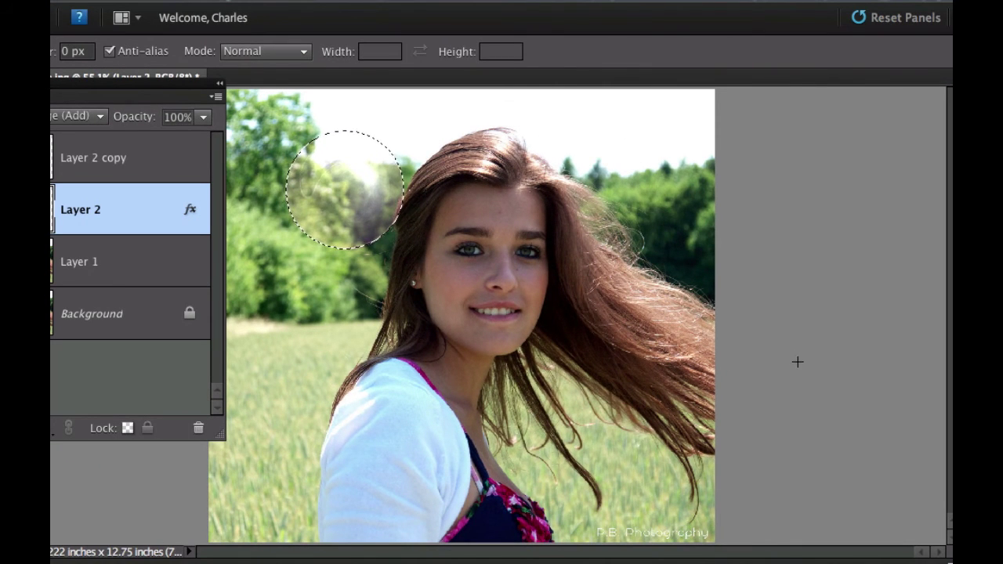
Step: Edit Layer 2's Inner Glow style: magenta colour, Size 37 px, Opacity 27%
double_click(191, 212)
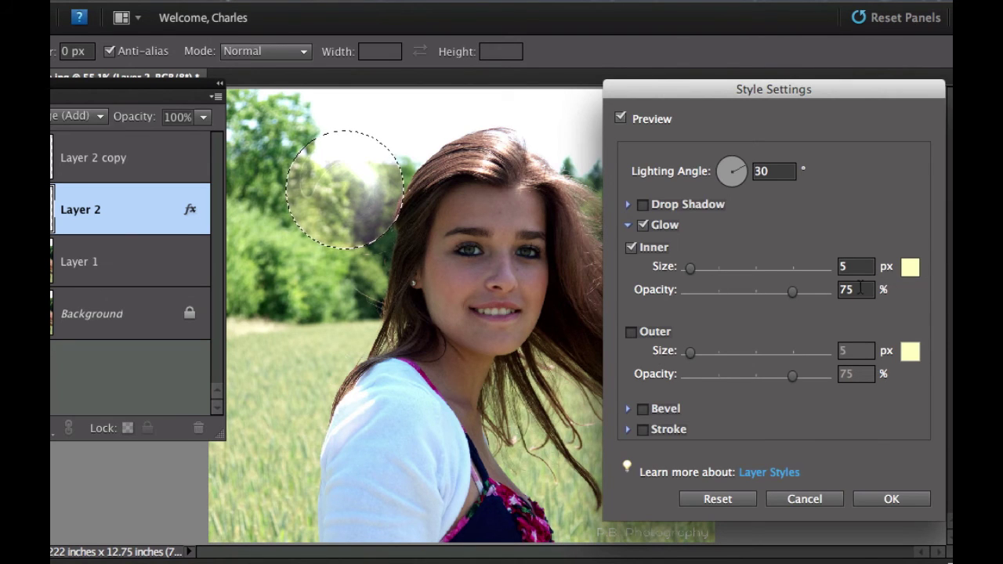
click(909, 270)
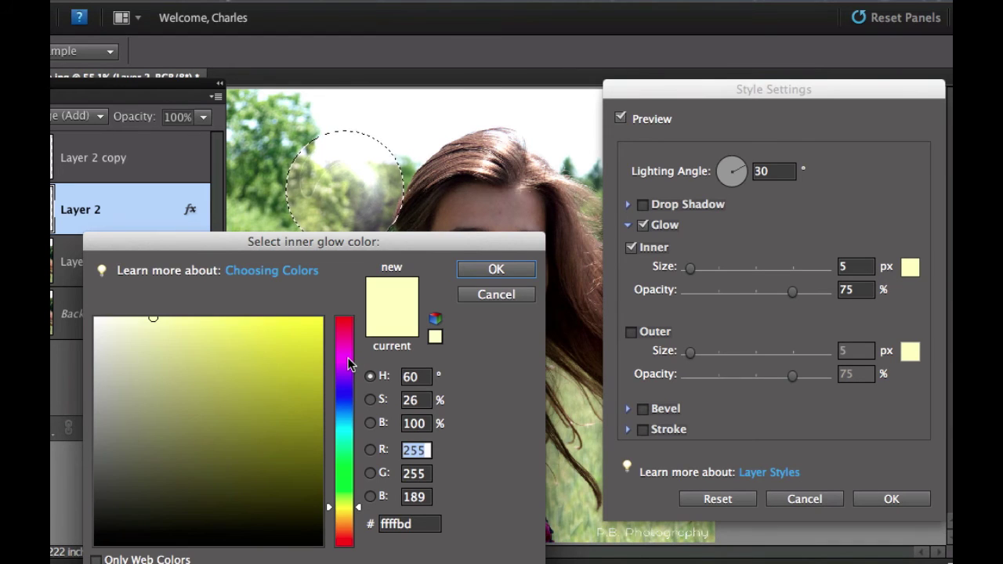
click(349, 361)
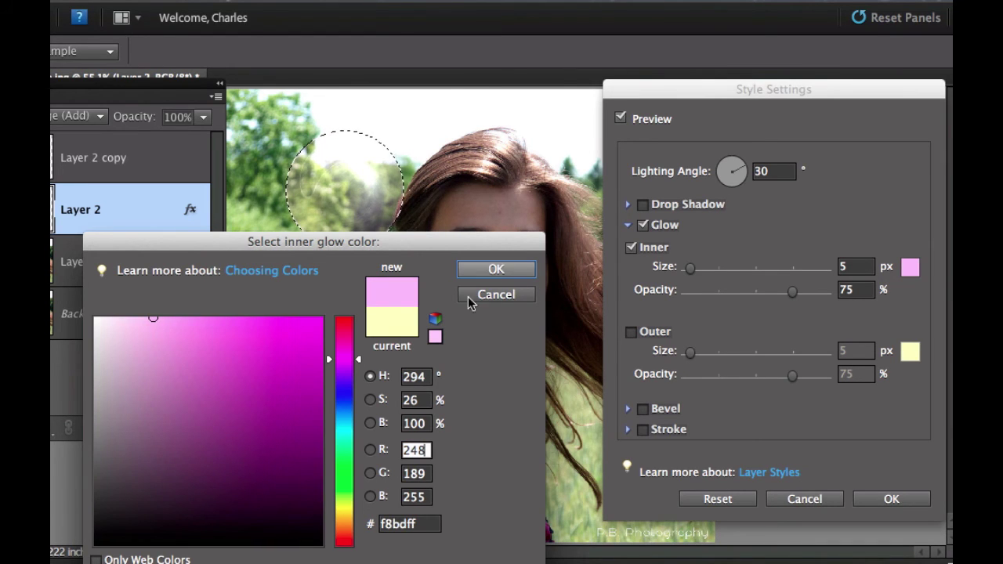
click(297, 338)
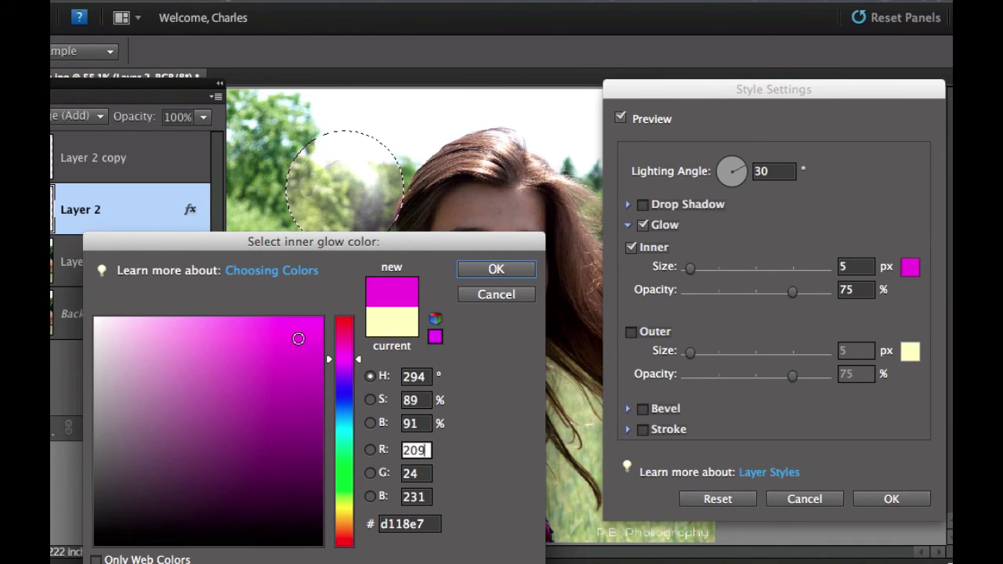
click(494, 268)
mouse_move(692, 270)
mouse_down()
mouse_move(720, 269)
mouse_move(704, 270)
mouse_up()
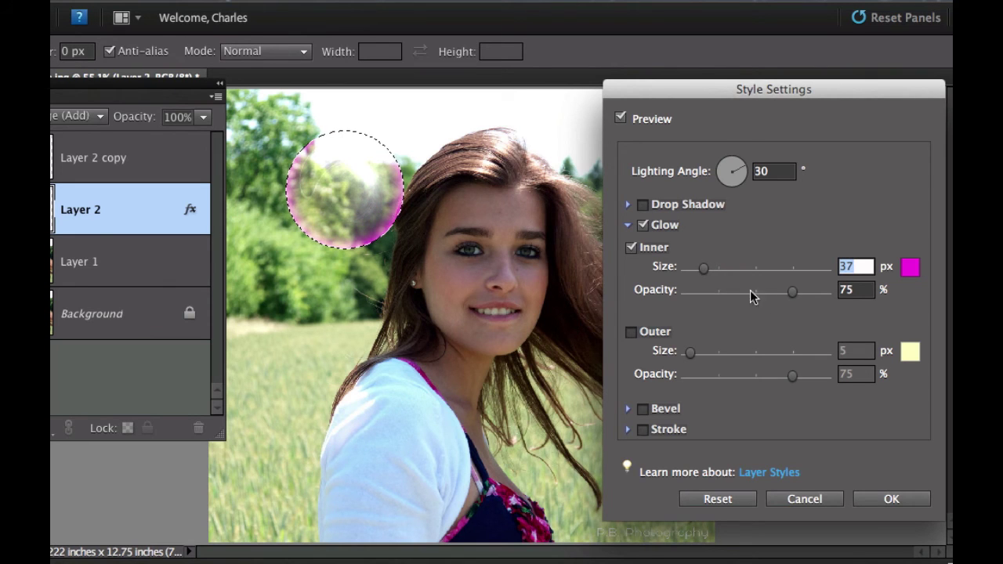
drag(794, 302, 724, 300)
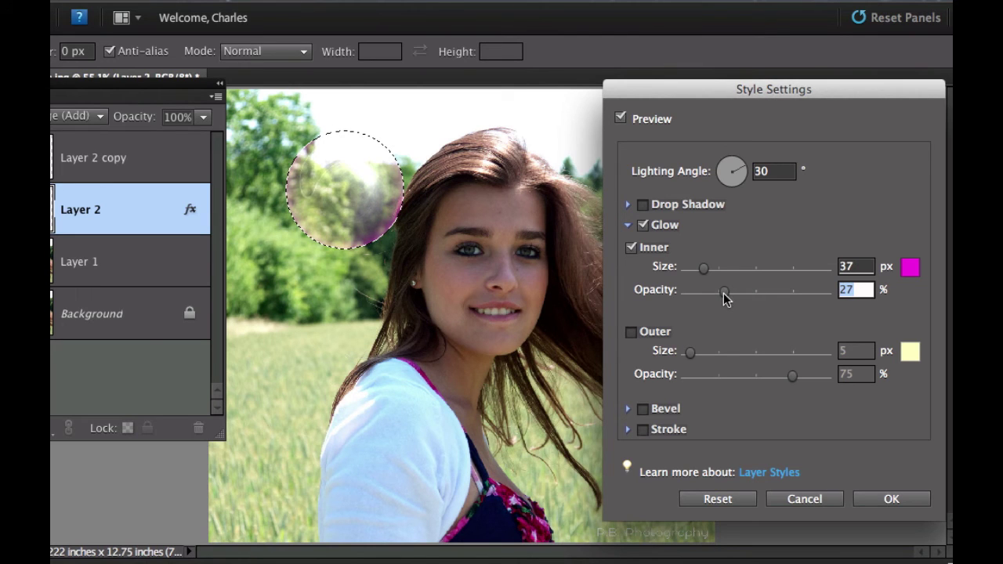
click(890, 502)
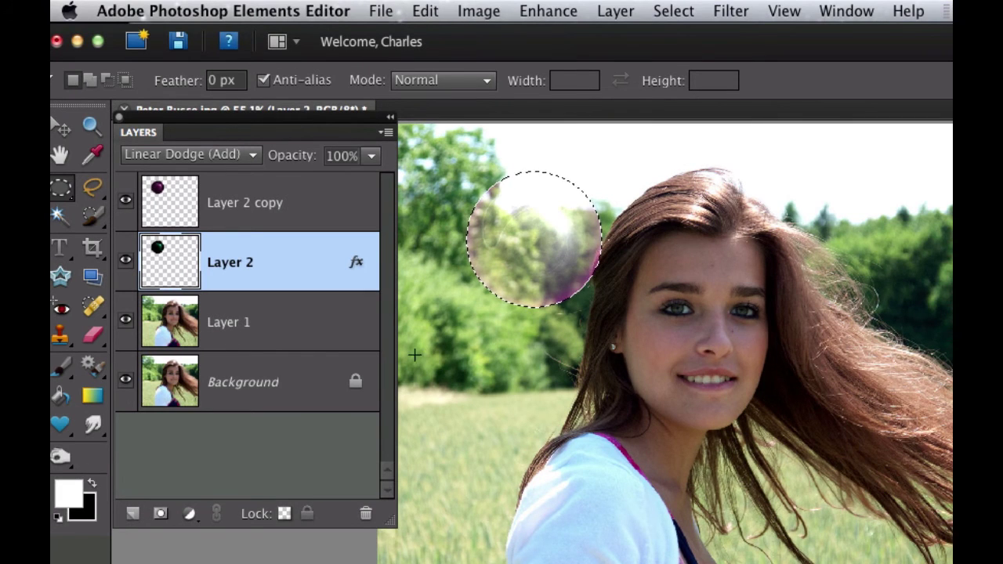
Step: Spherize the circle area on Layer 1 at 100% amount, then deselect
click(227, 326)
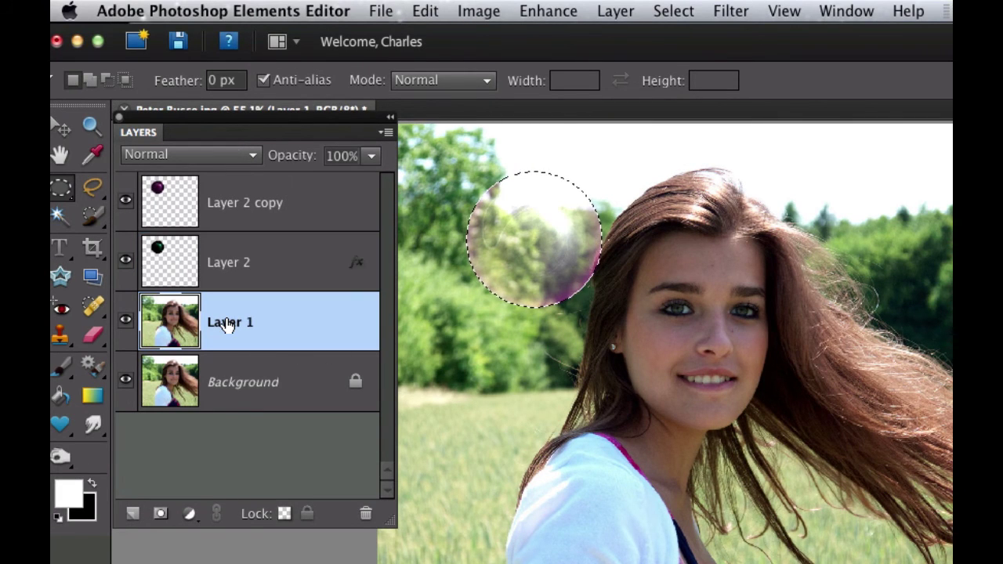
click(730, 11)
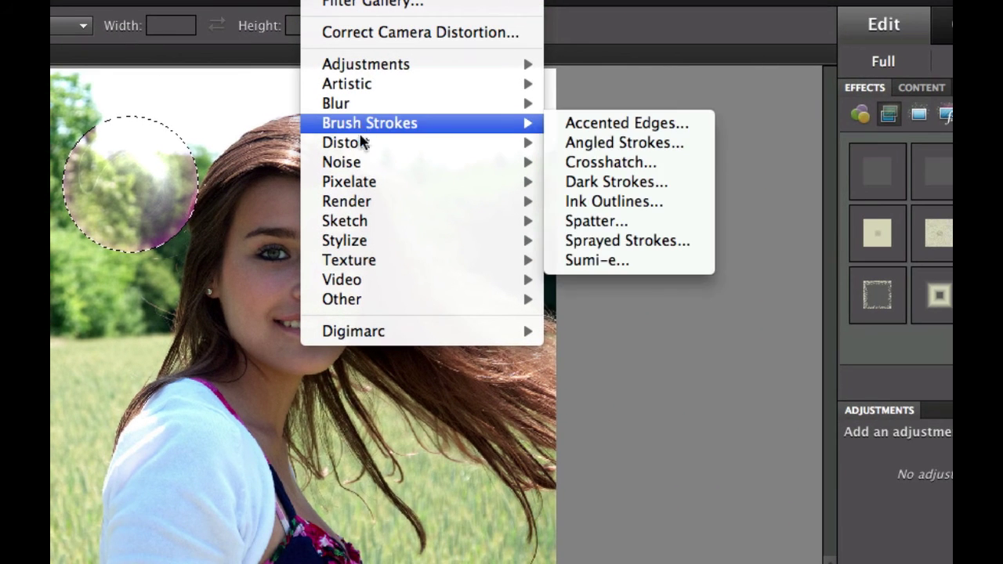
mouse_move(523, 163)
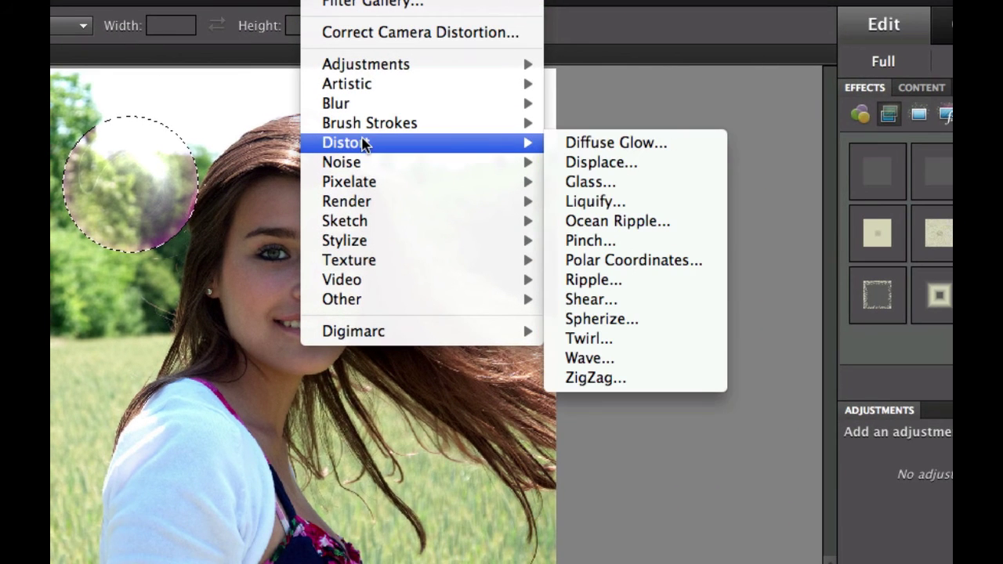
click(595, 319)
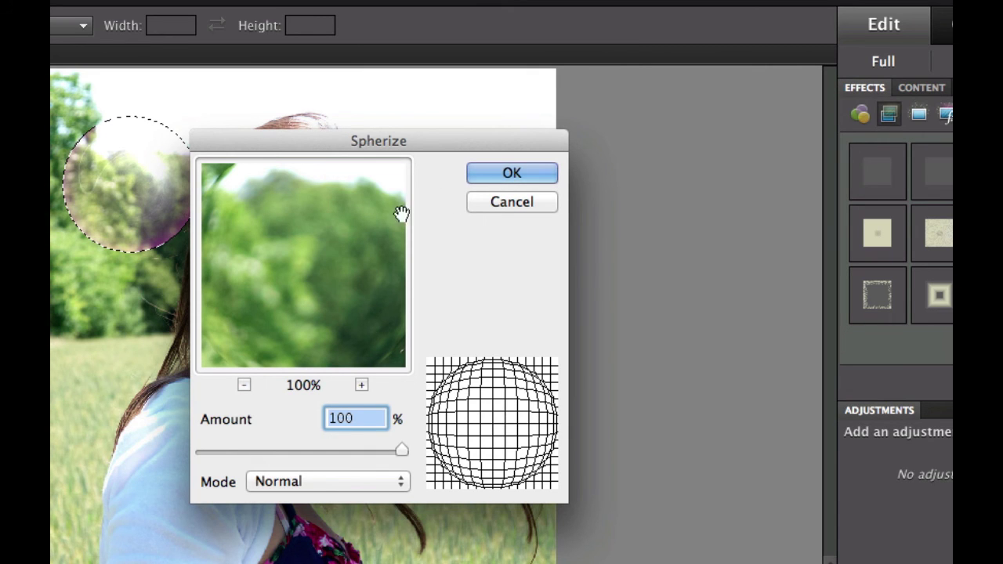
click(503, 174)
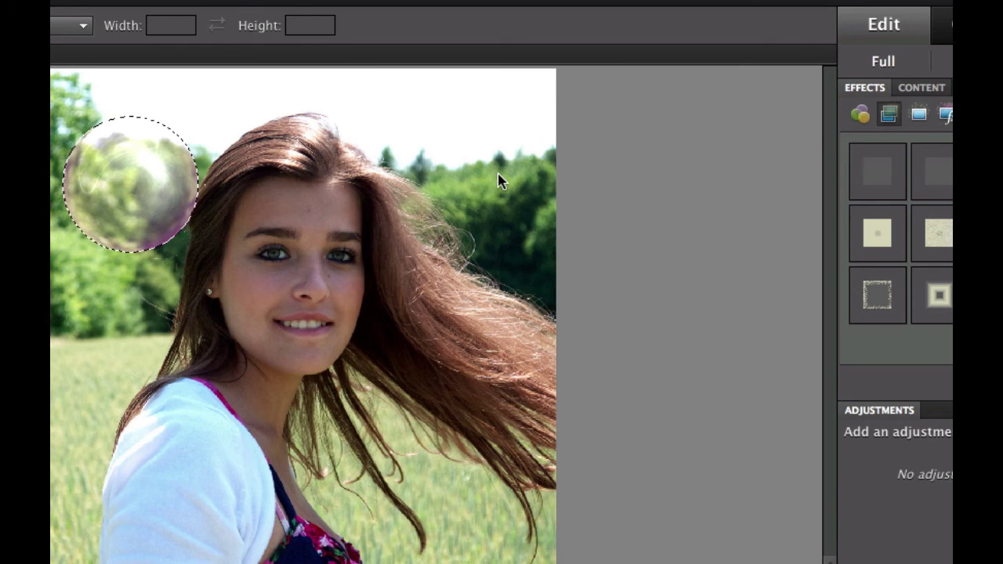
key(ctrl+d)
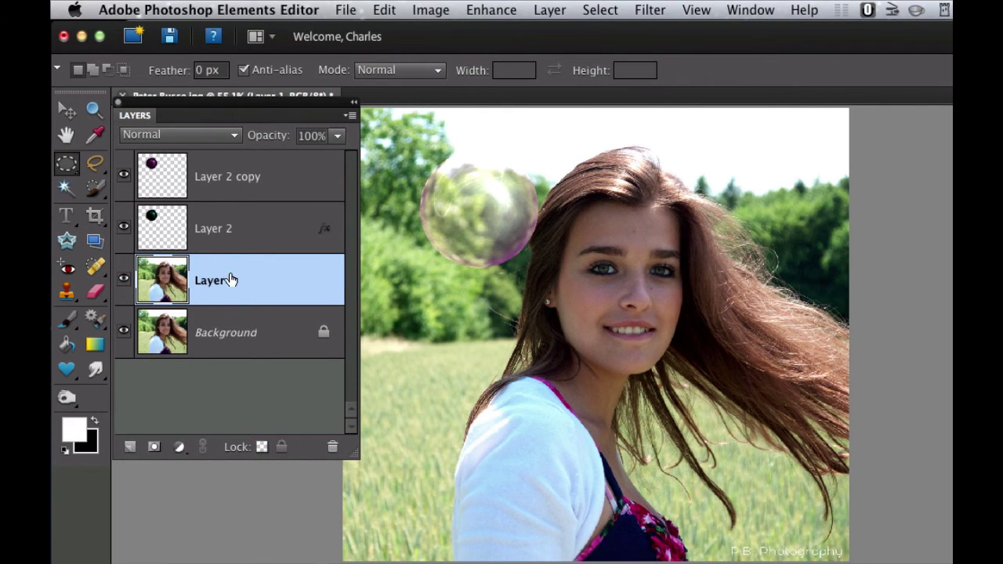
Step: Duplicate Layer 2, move the copy onto the hair at right, and duplicate it again
click(179, 230)
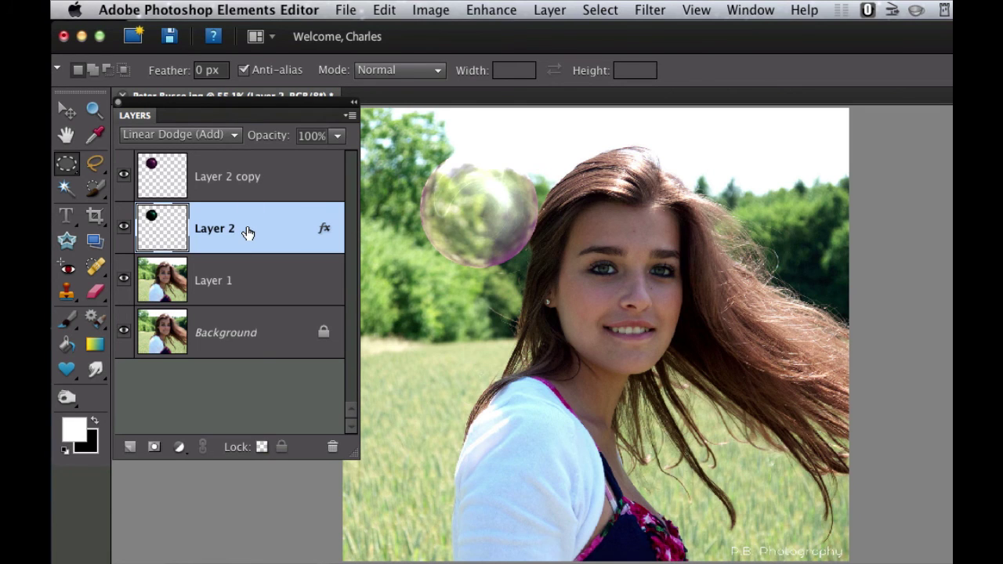
key(super+j)
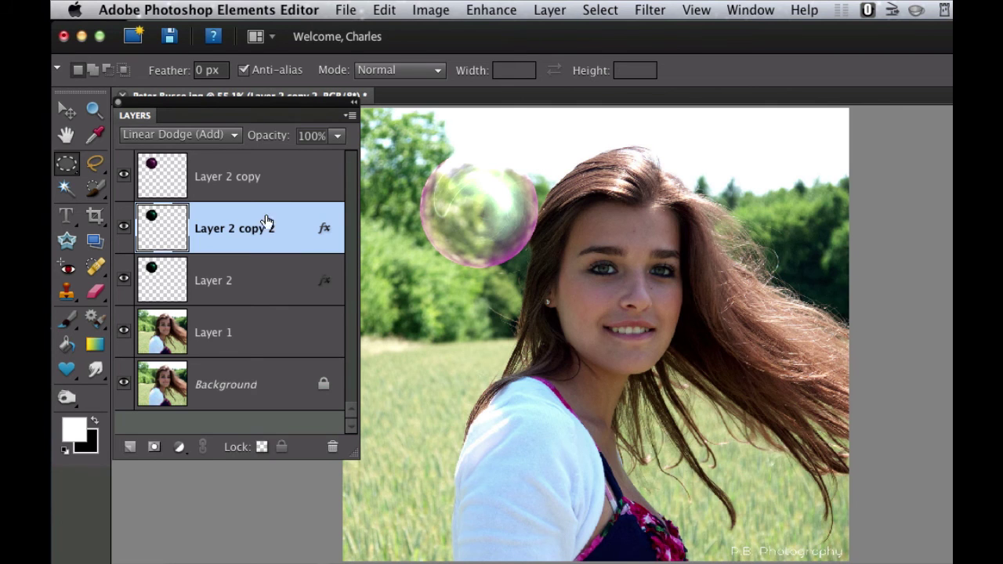
key(v)
drag(482, 243, 775, 265)
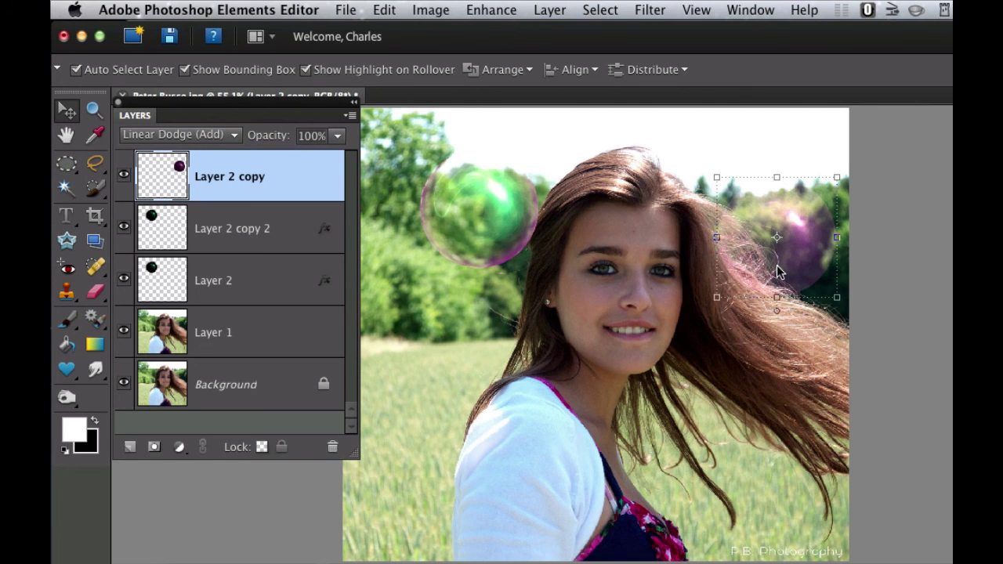
key(super+j)
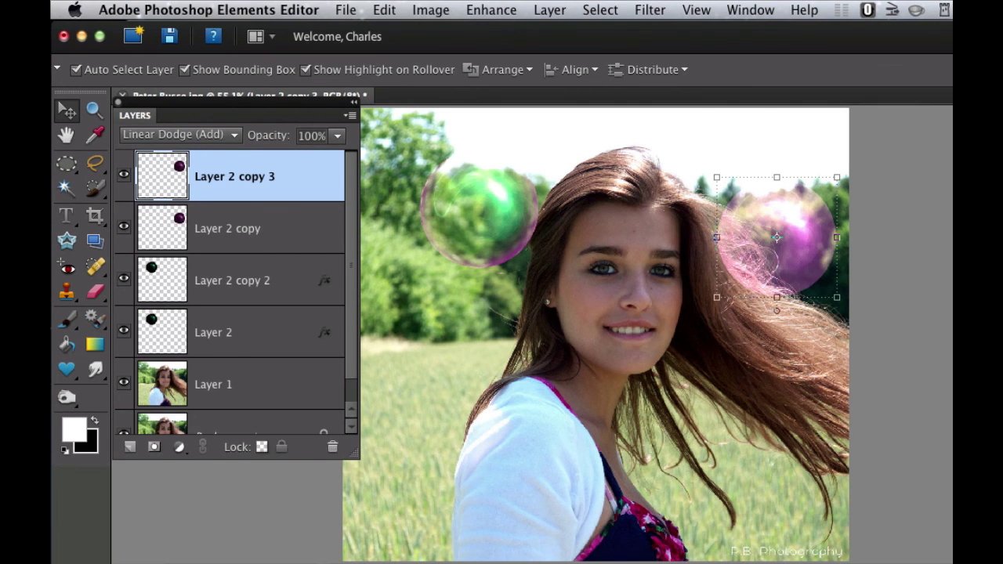
click(932, 326)
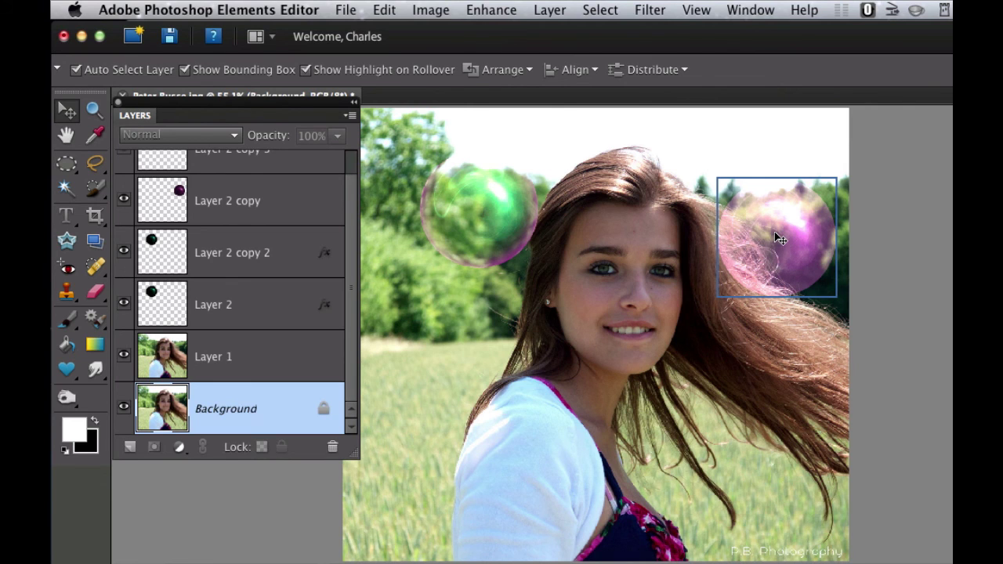
Step: Load the Layer 2 copy bubble as a selection, Spherize Layer 1 inside it at 100%, and deselect
click(259, 371)
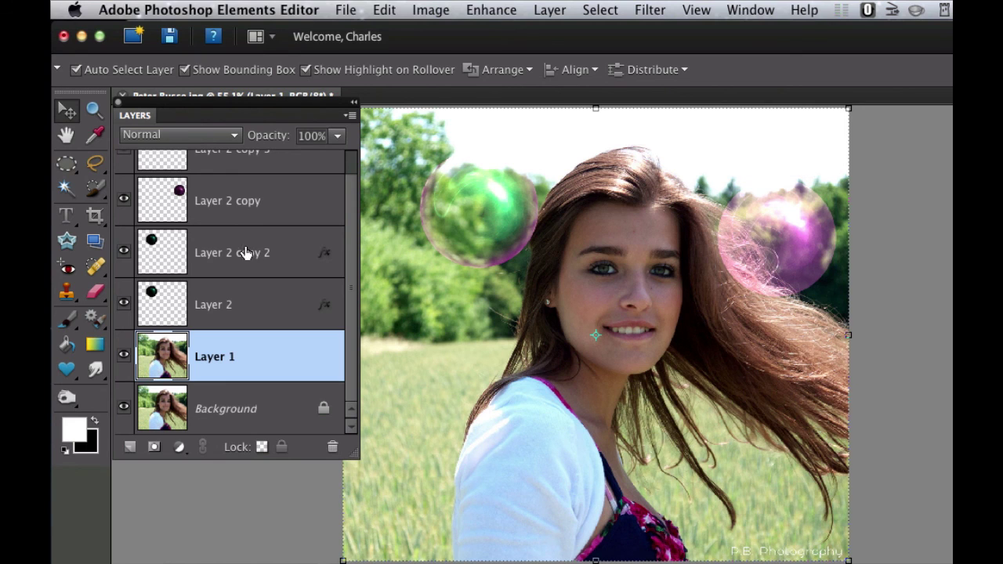
super+click(143, 310)
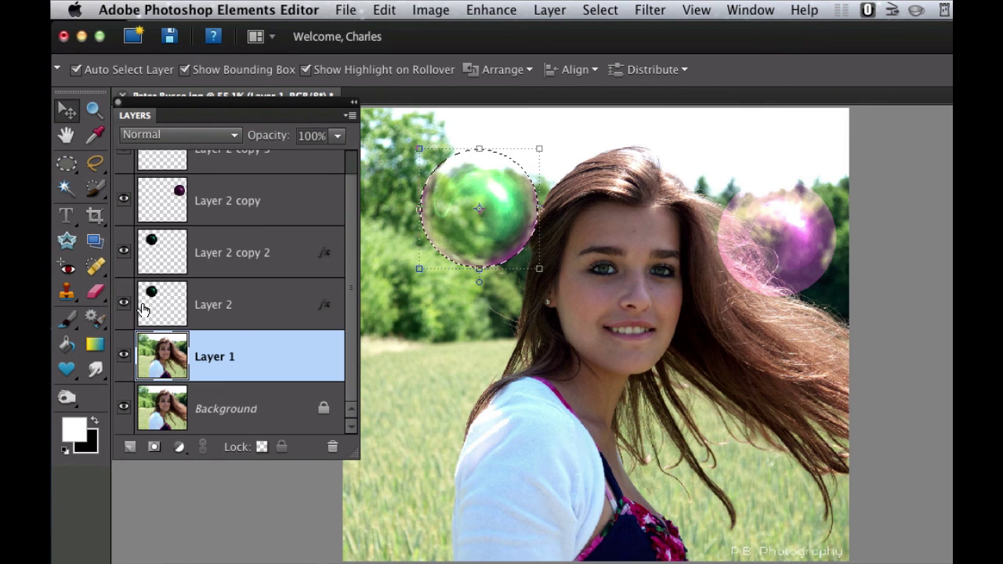
super+click(170, 194)
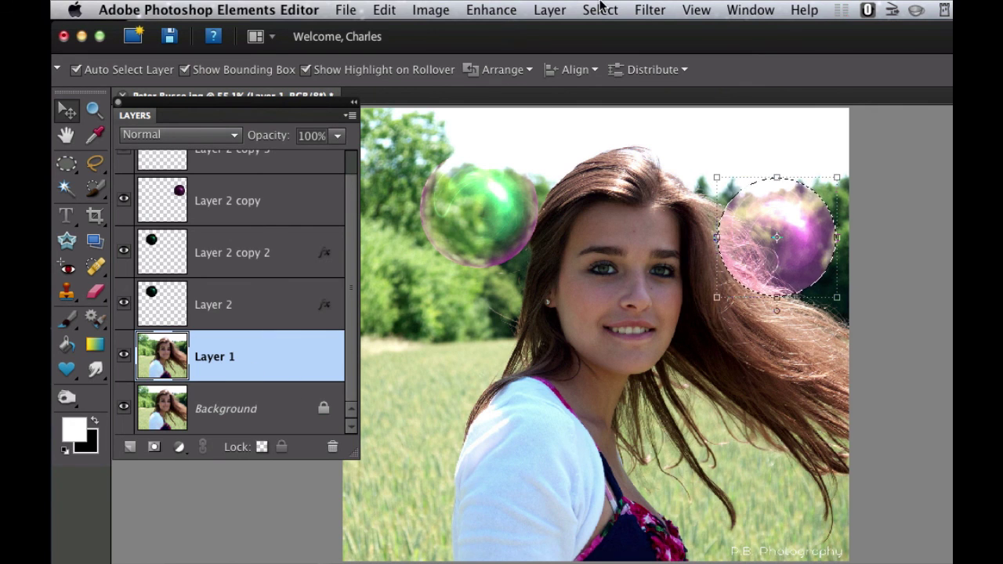
click(660, 8)
mouse_move(705, 171)
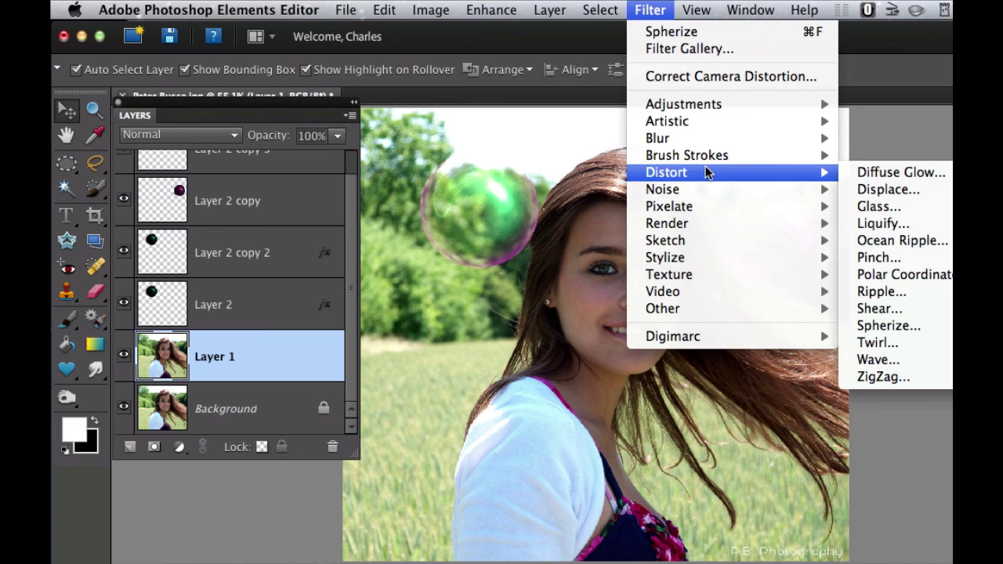
click(893, 326)
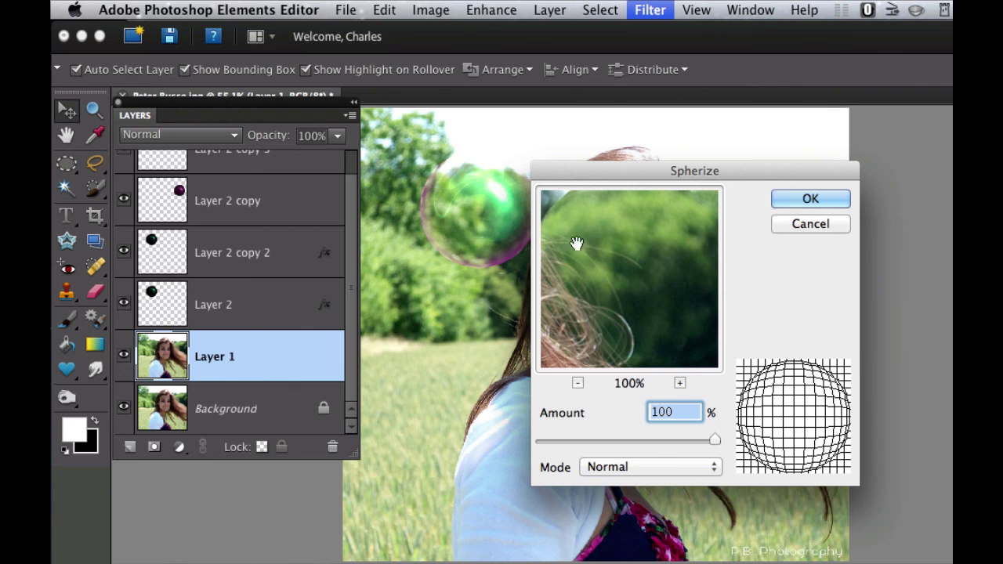
click(788, 196)
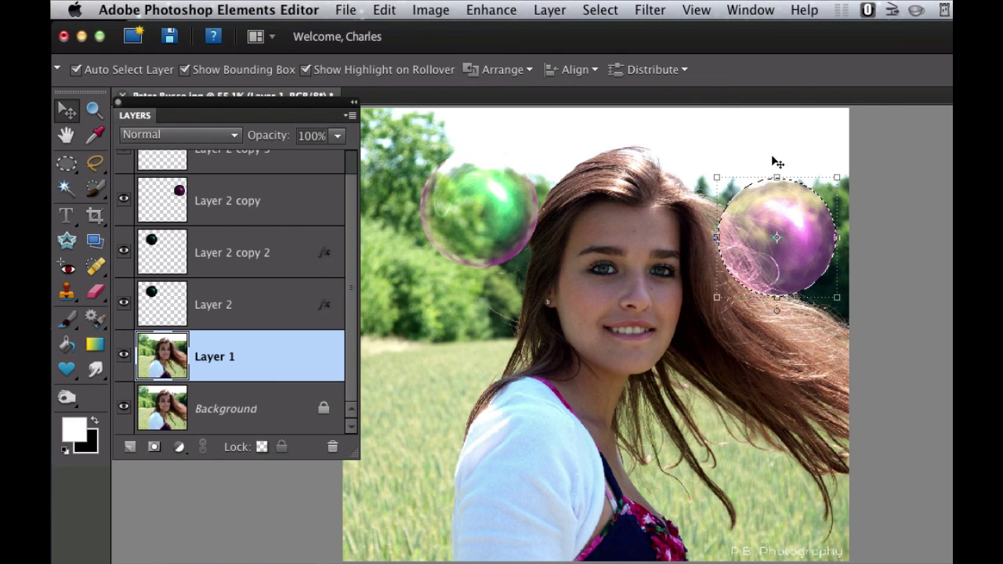
click(915, 165)
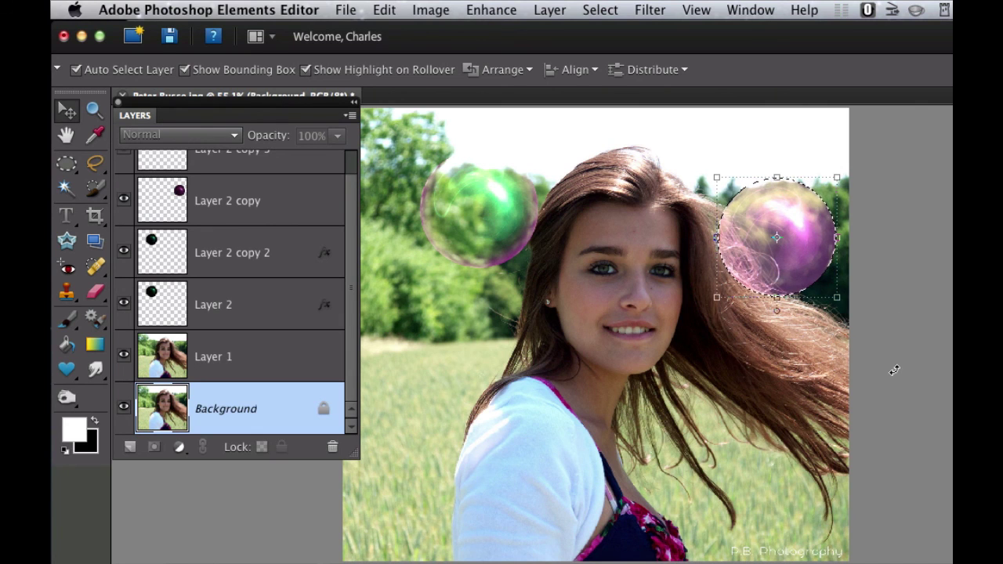
key(super+d)
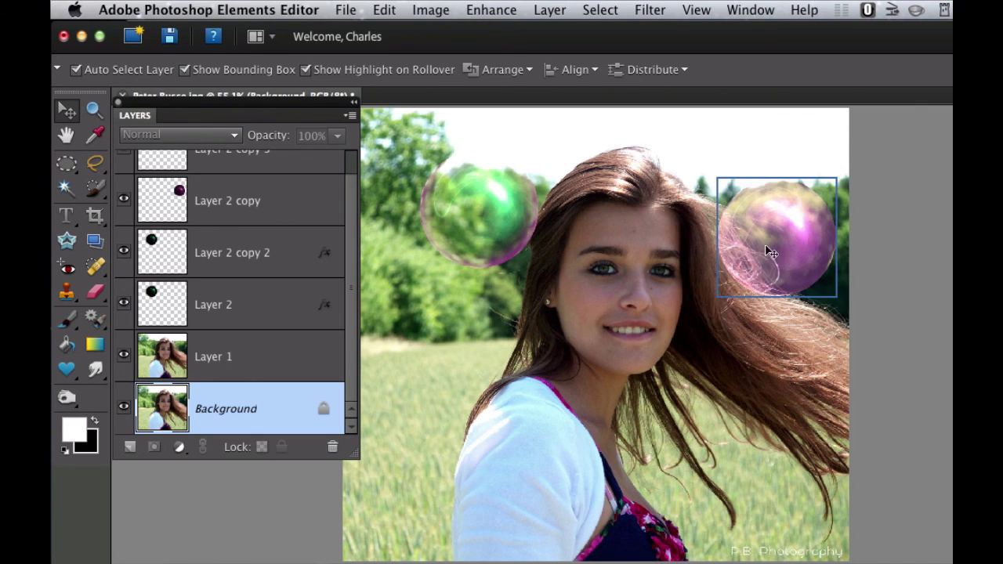